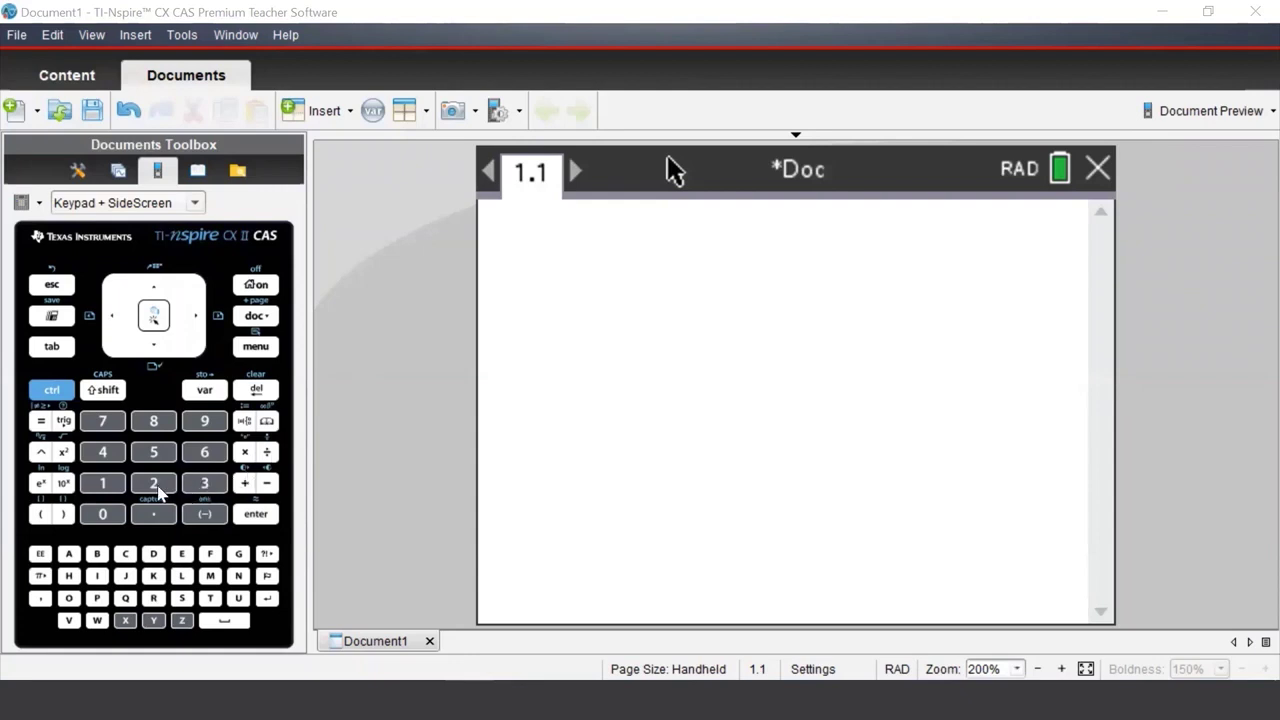
Enter 2+3 on the keypad and evaluate it to get 5
left_click(156, 488)
left_click(244, 484)
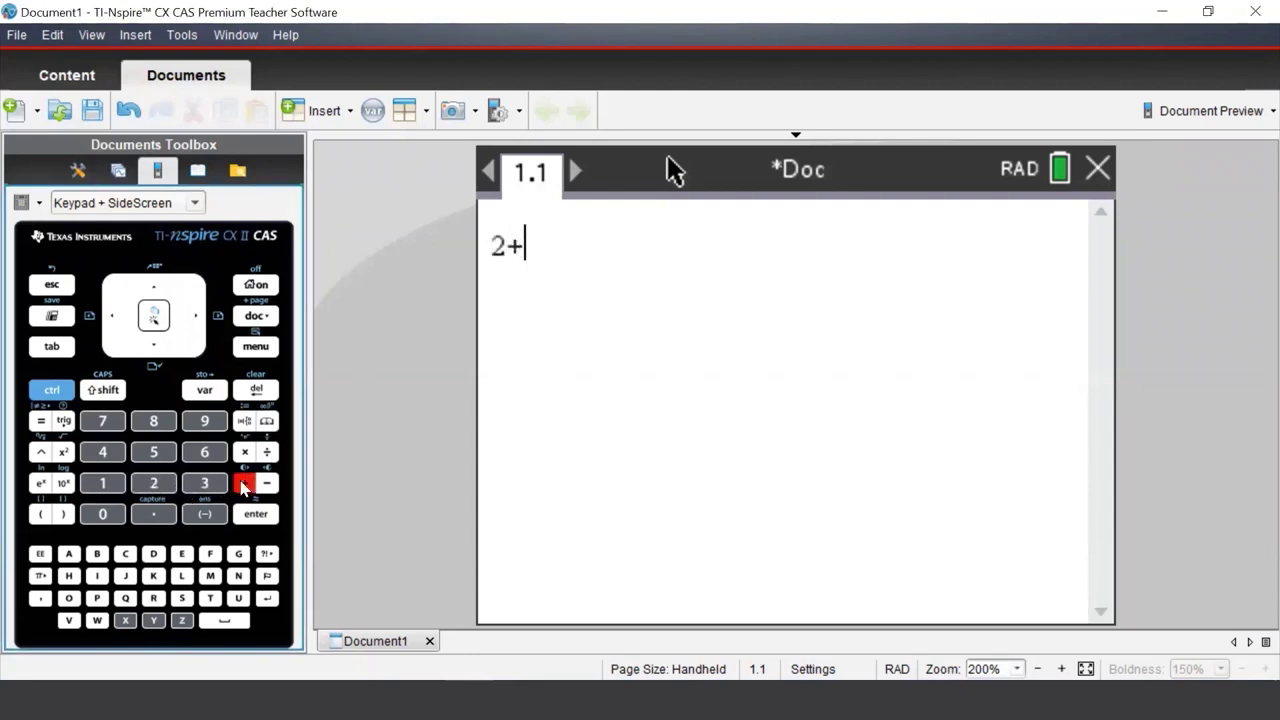
left_click(208, 485)
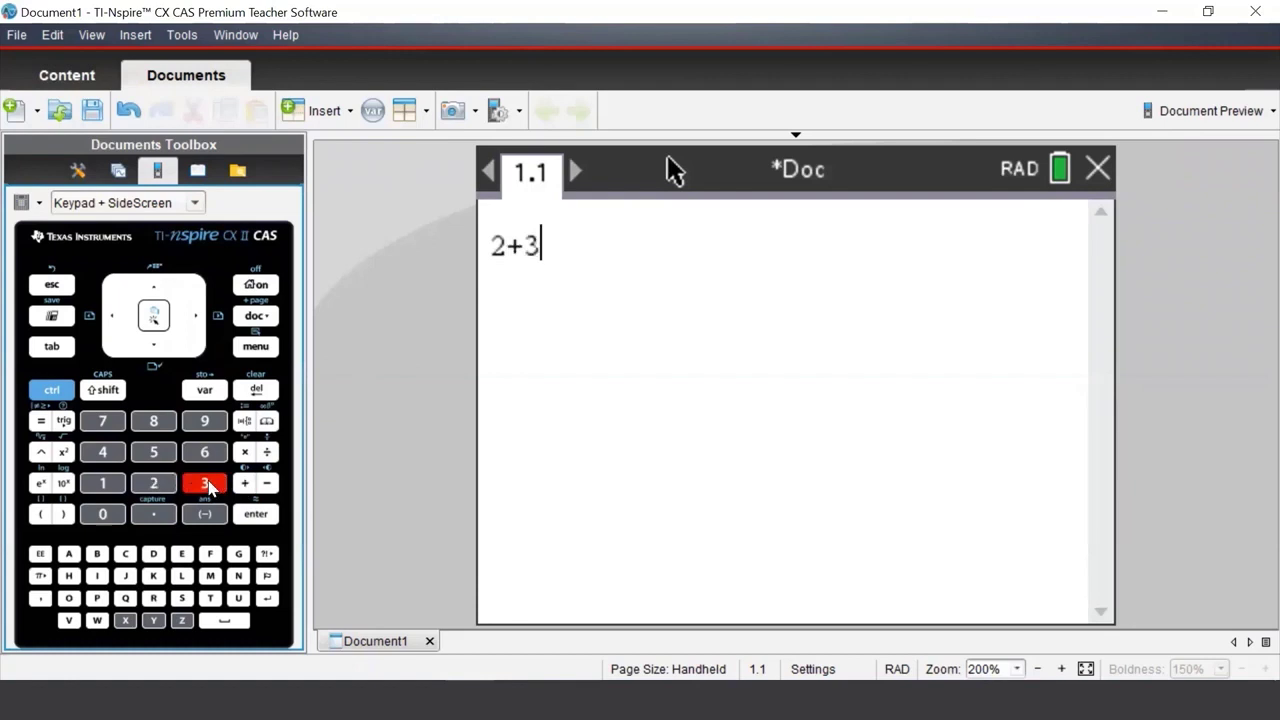
left_click(272, 518)
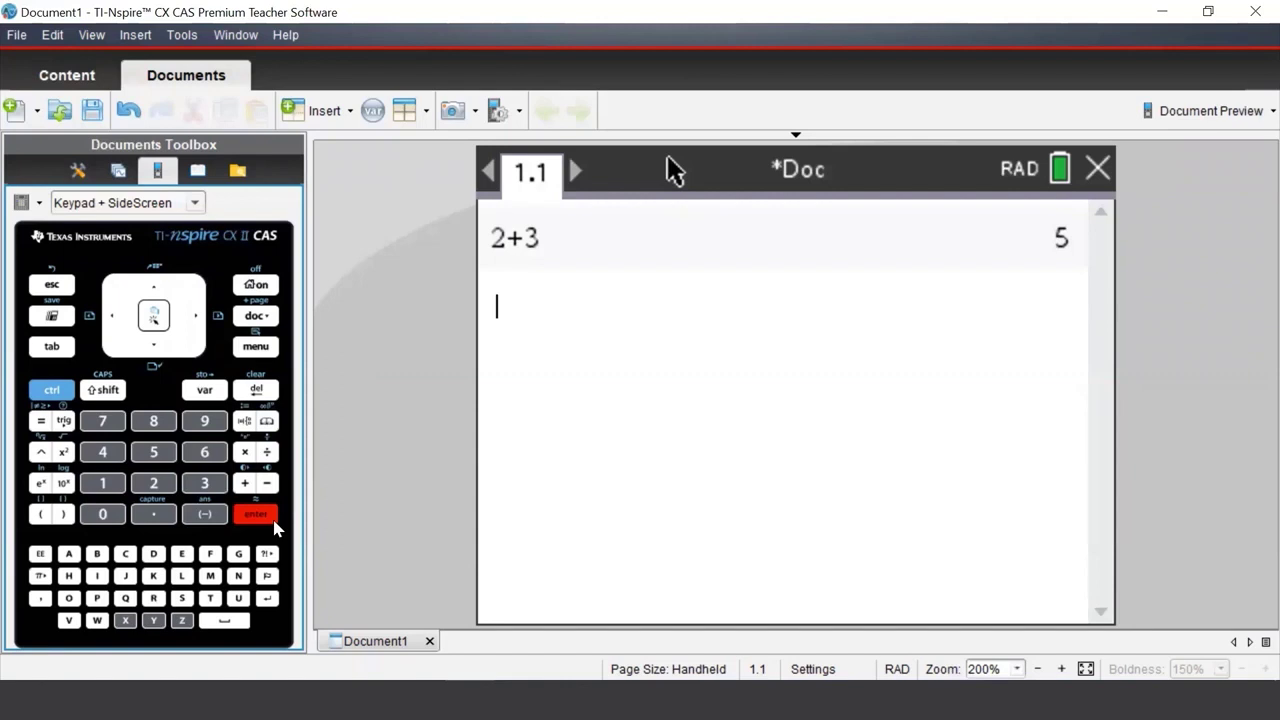
Enter 0.5−0.25 on a new line and evaluate it, giving 0.25
left_click(102, 514)
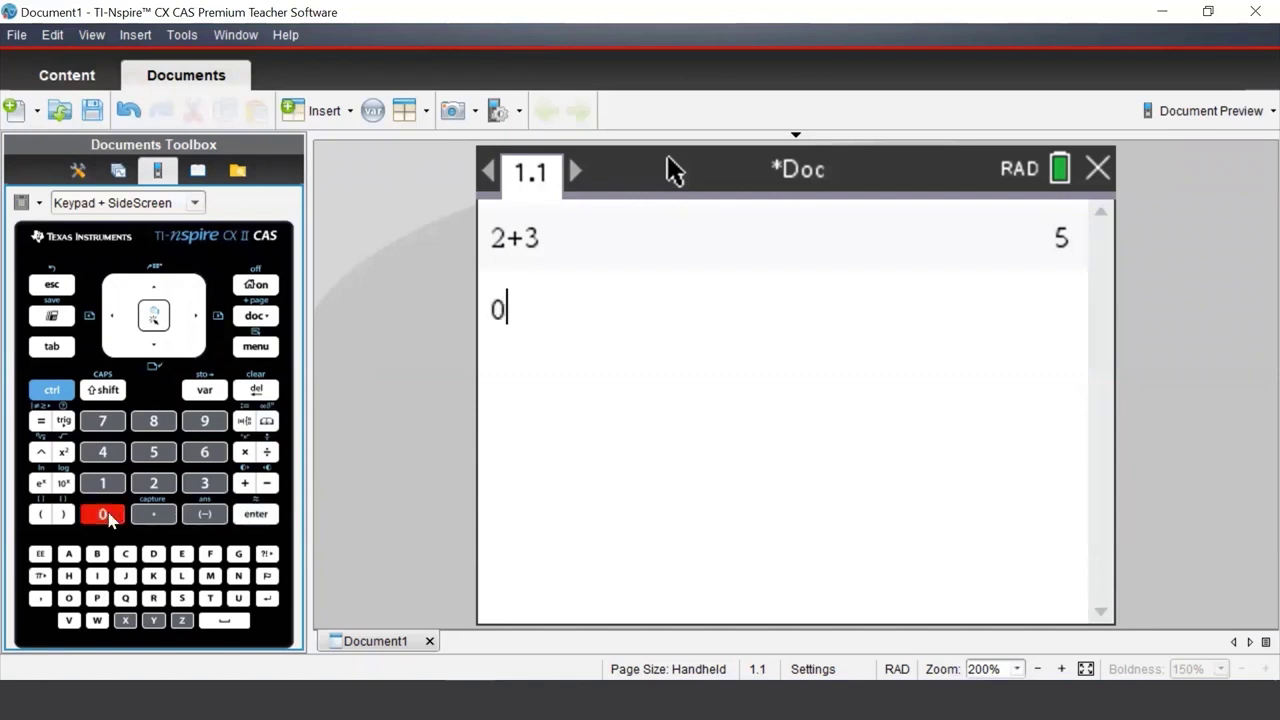
left_click(157, 516)
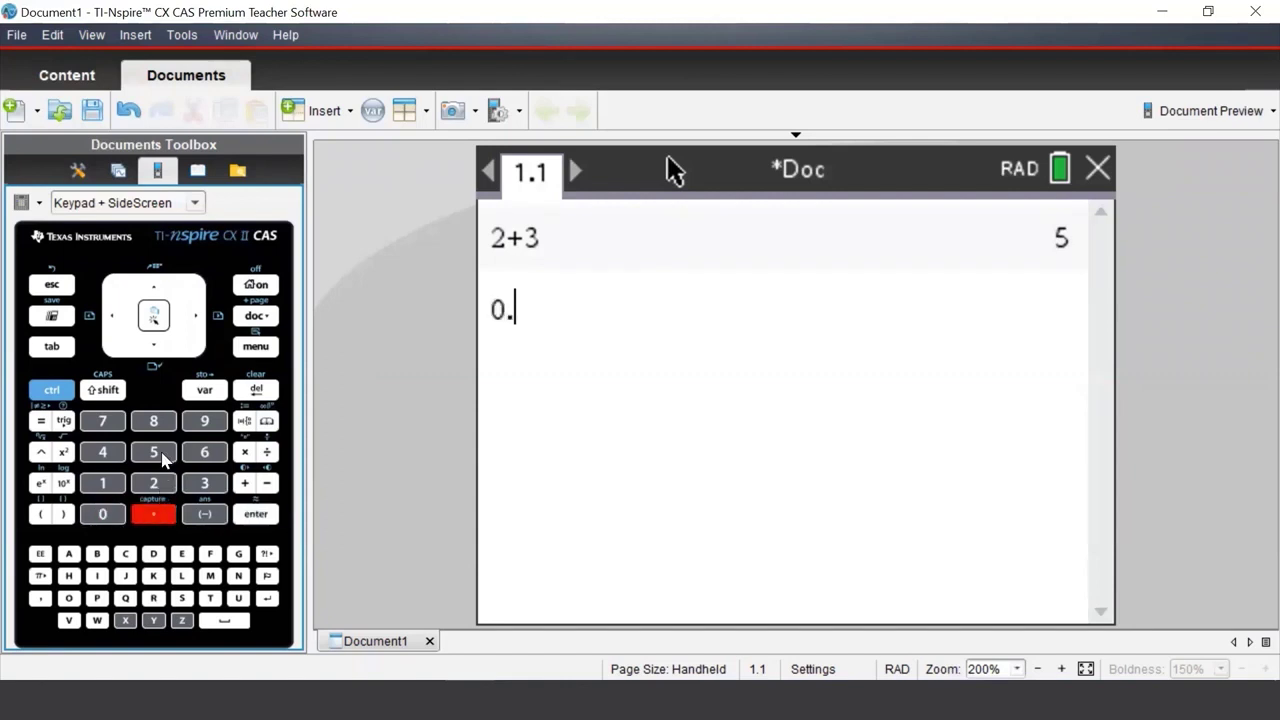
left_click(165, 457)
left_click(268, 484)
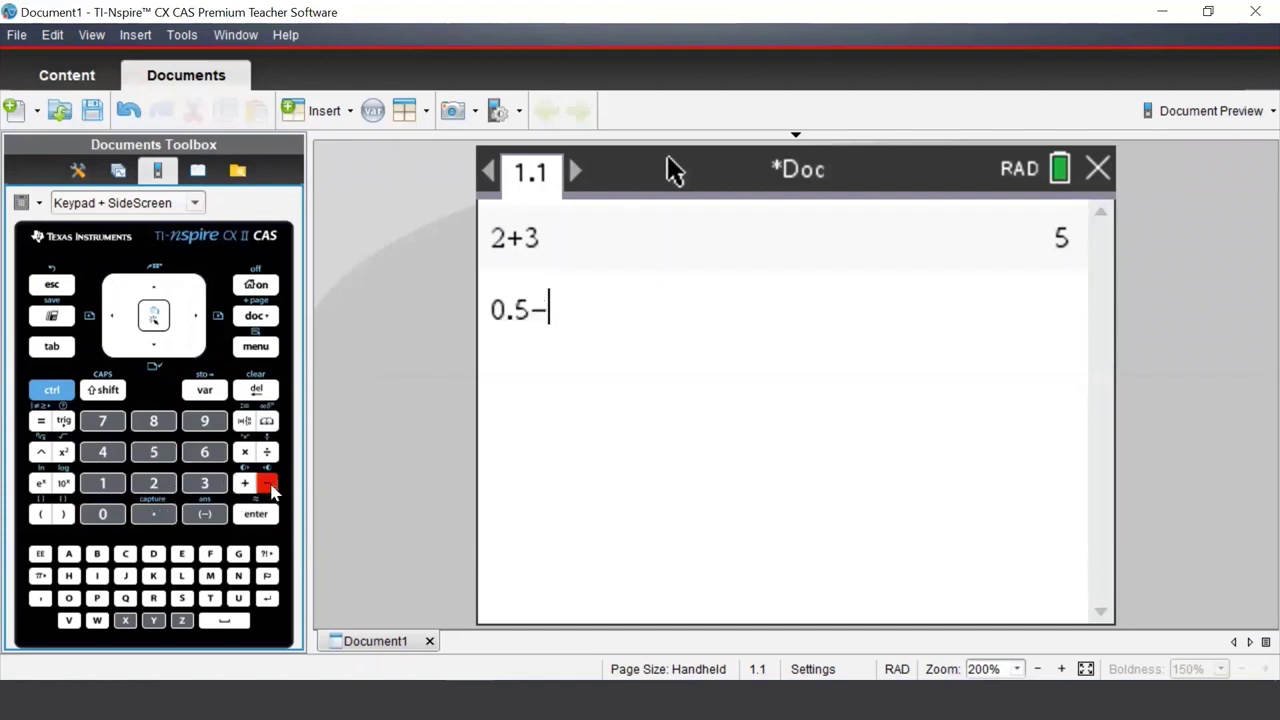
left_click(102, 514)
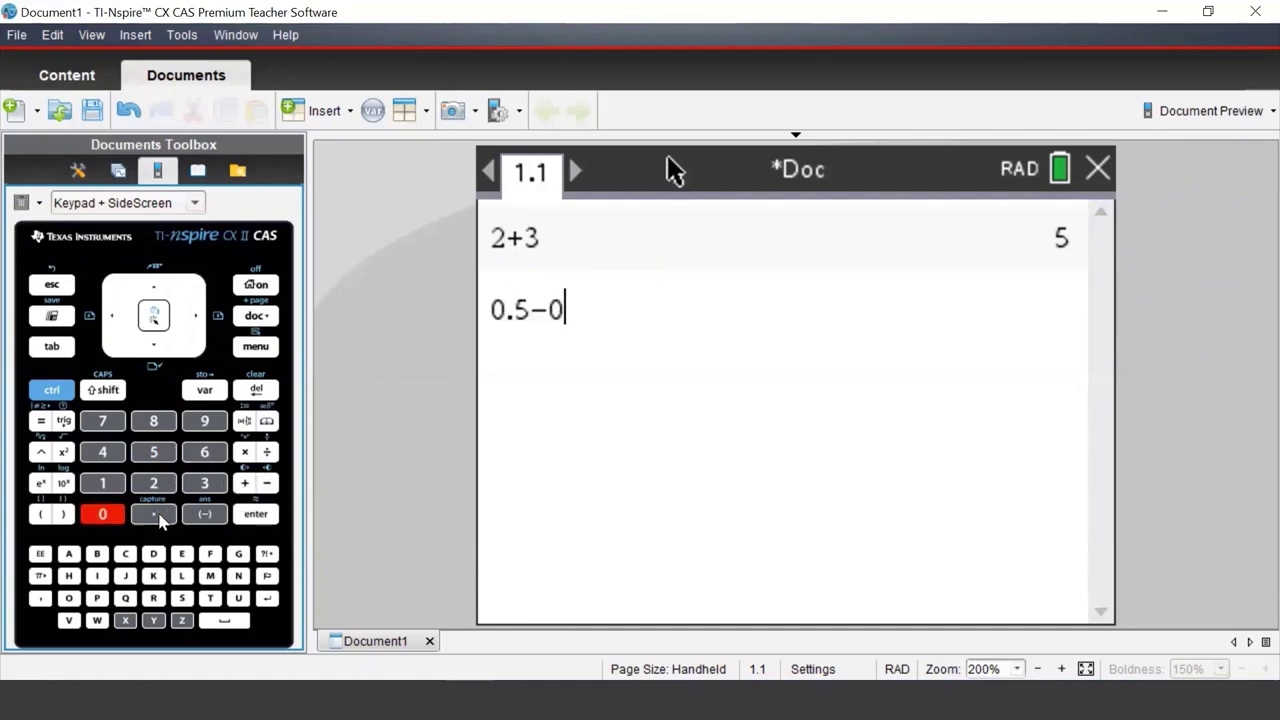
left_click(157, 514)
left_click(160, 485)
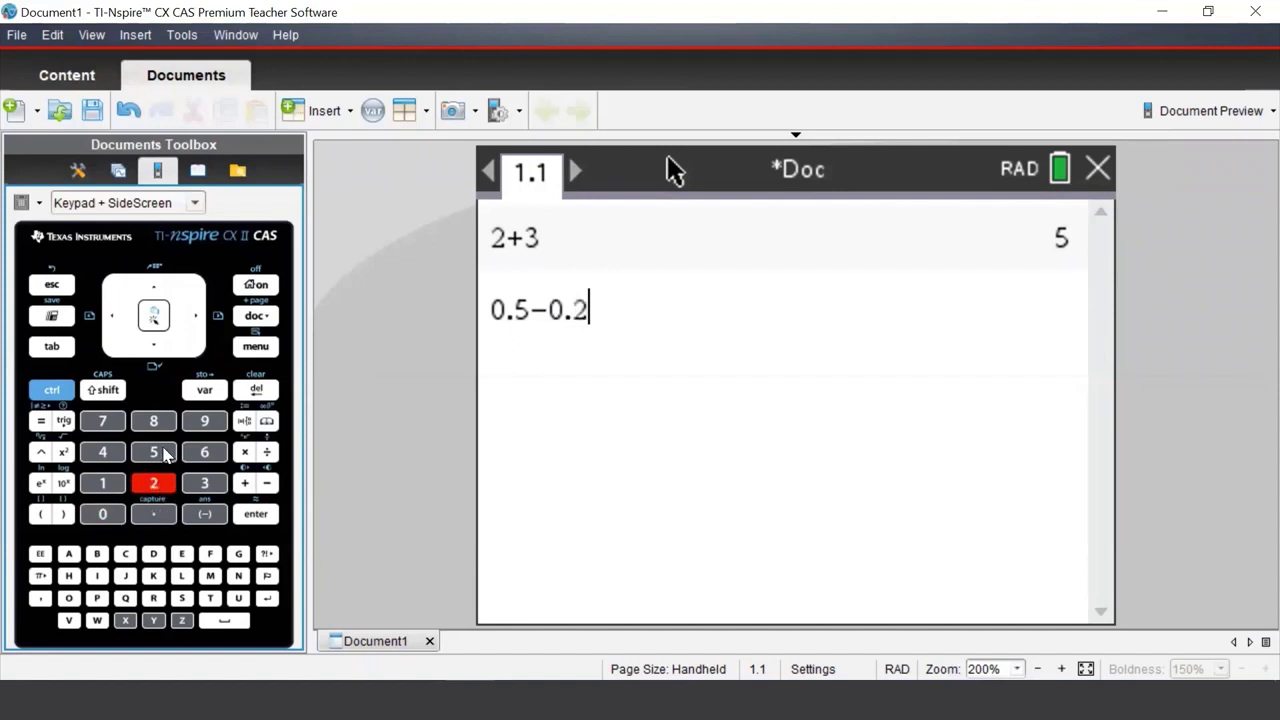
left_click(164, 453)
left_click(270, 522)
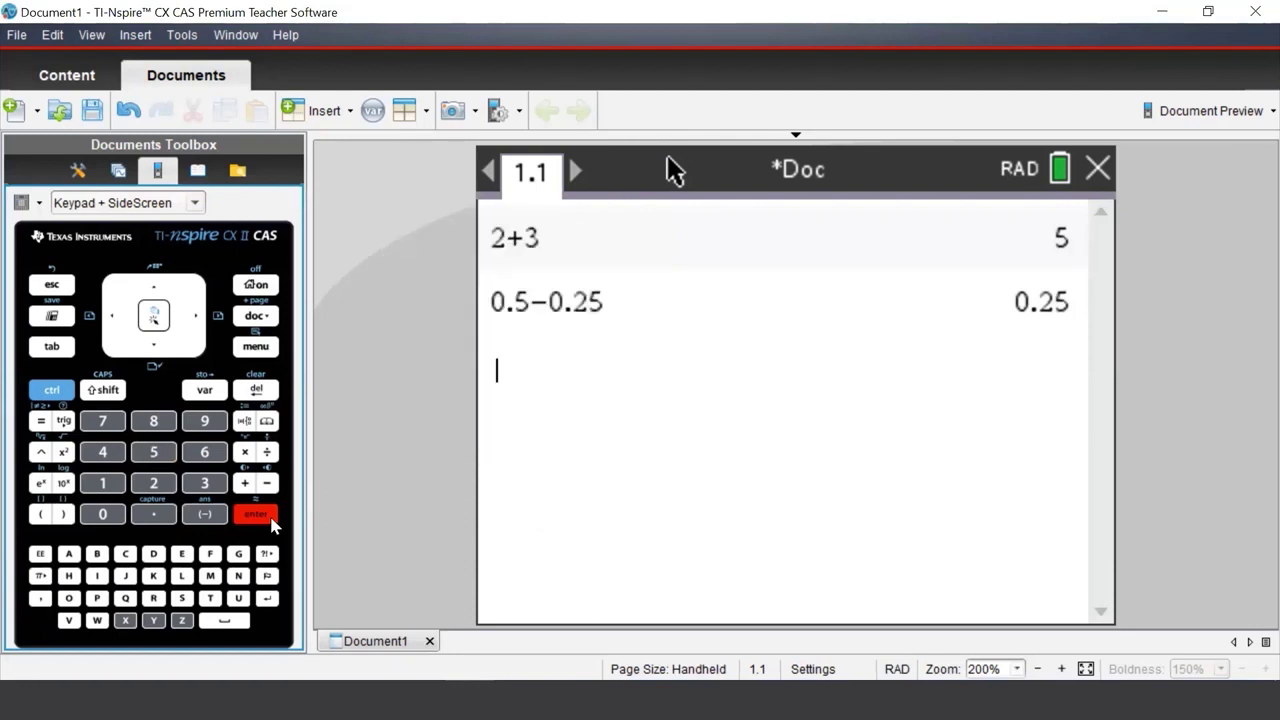
Insert a fraction template with 1 over 2, followed by a plus sign
left_click(55, 393)
left_click(266, 452)
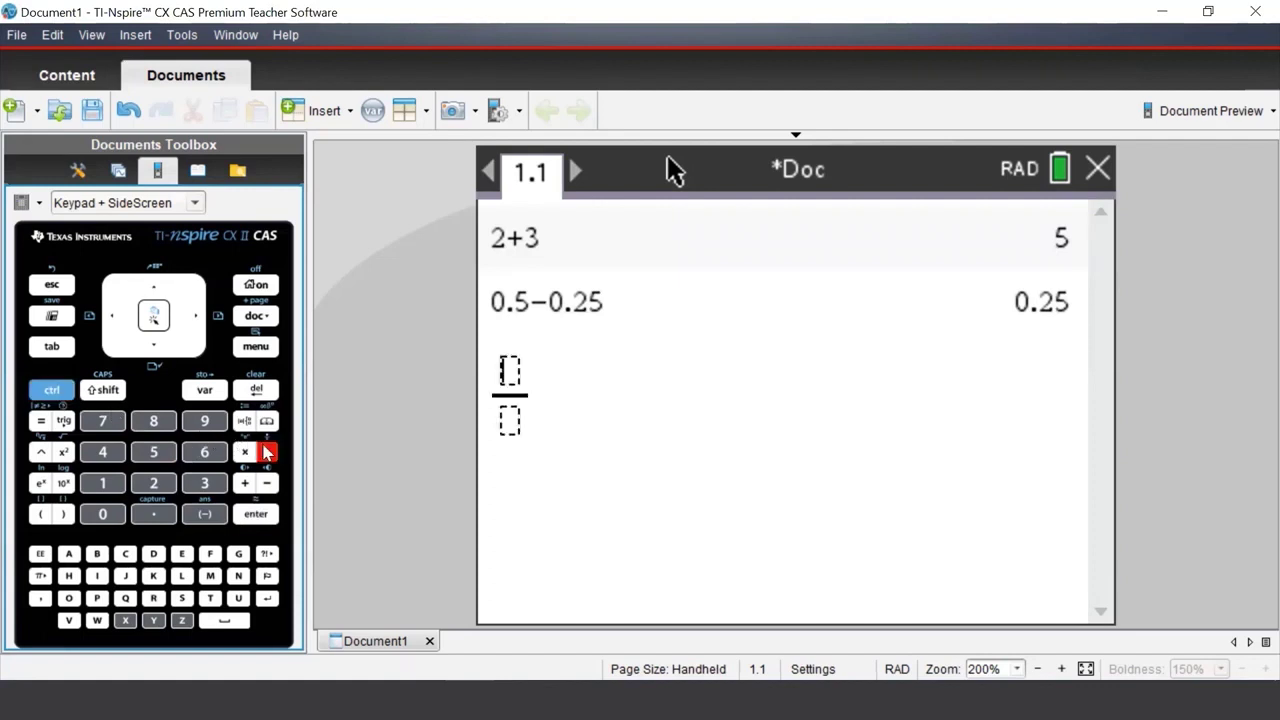
left_click(102, 483)
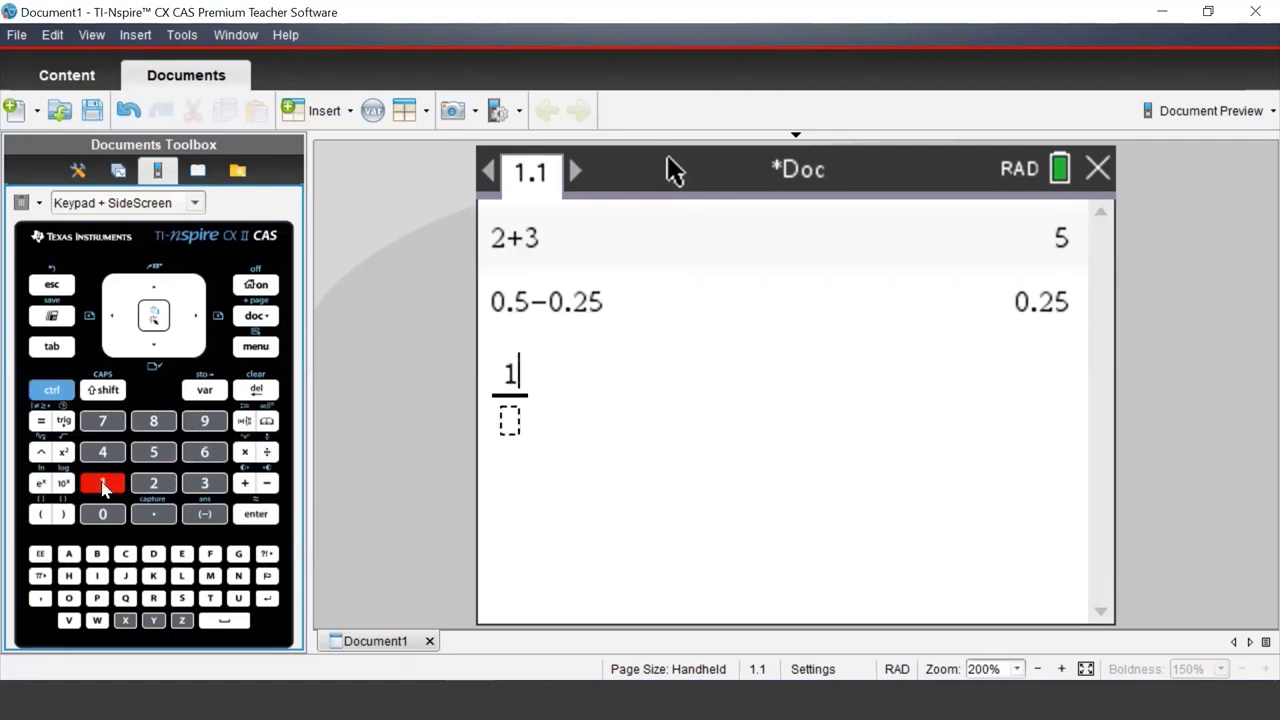
left_click(156, 348)
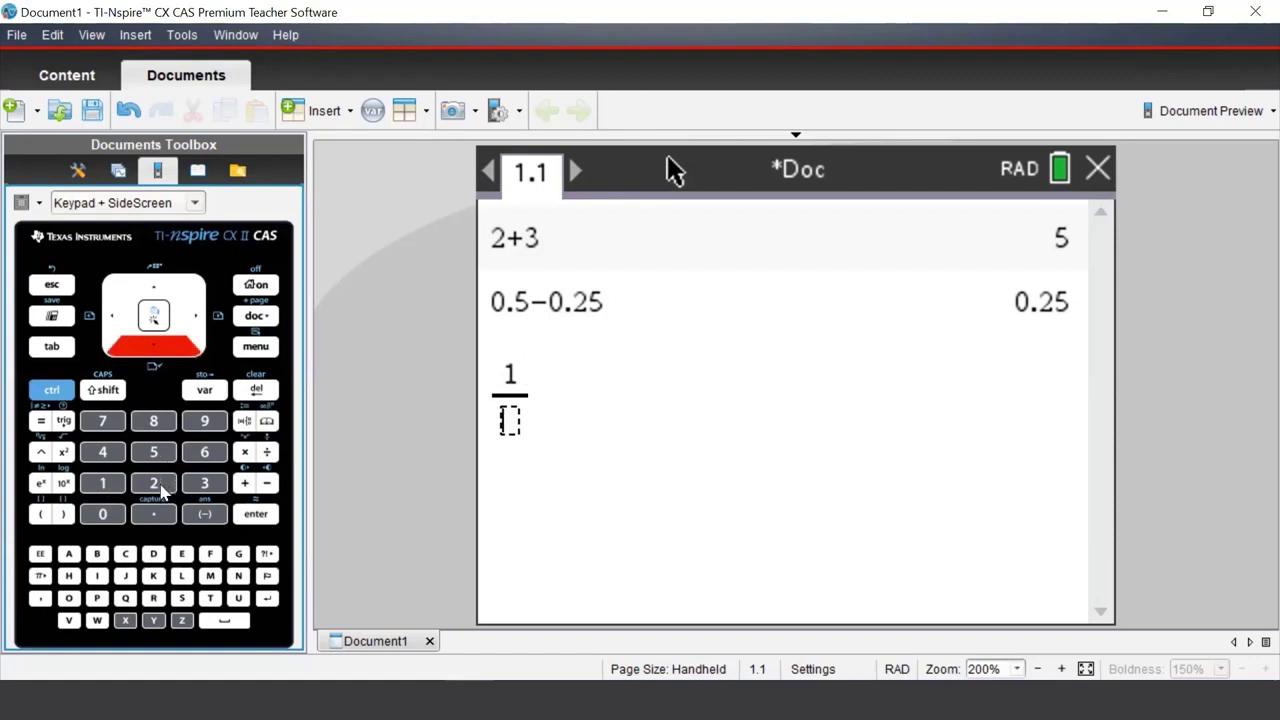
left_click(158, 487)
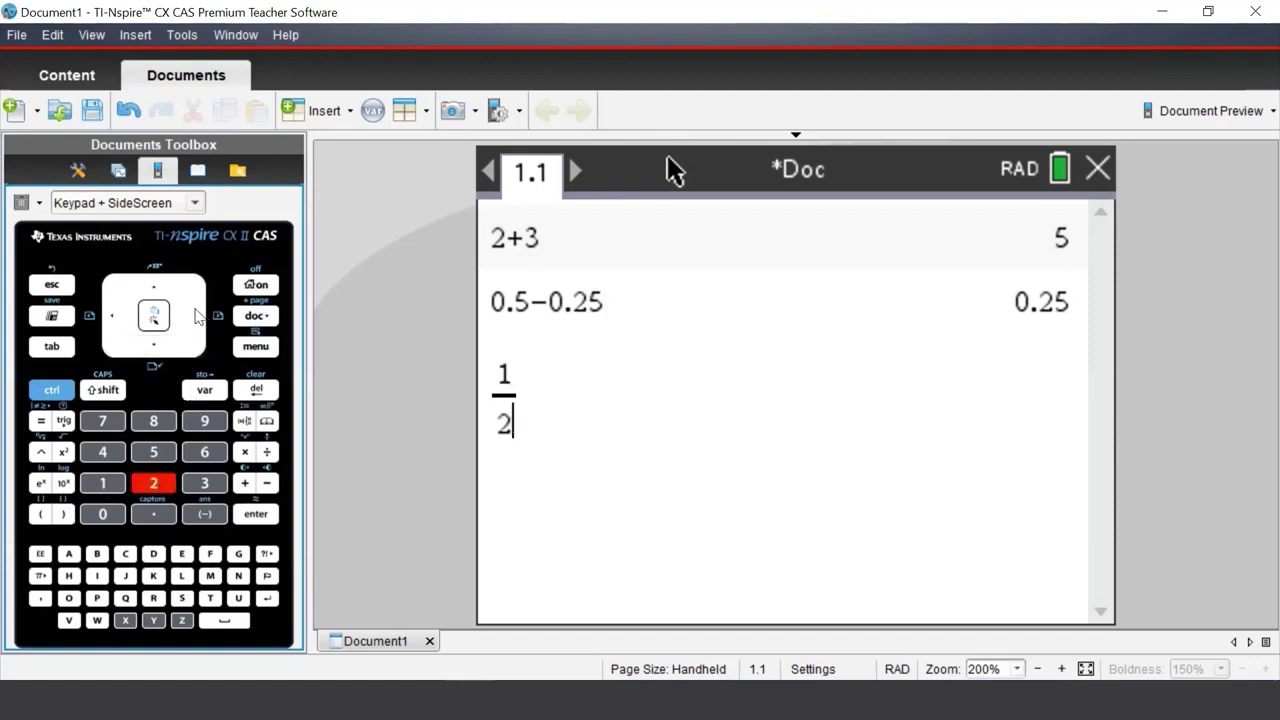
left_click(197, 316)
left_click(244, 484)
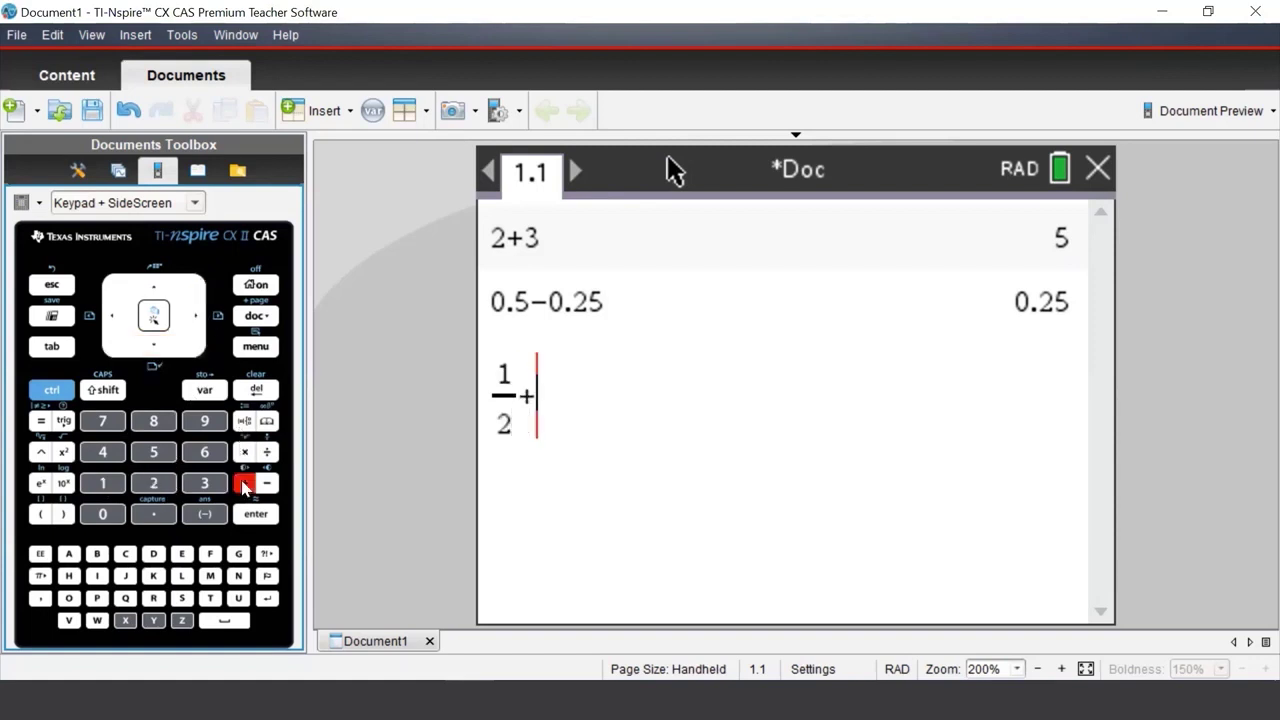
Add a second fraction 1 over 3 and evaluate the sum to get 5/6
left_click(52, 390)
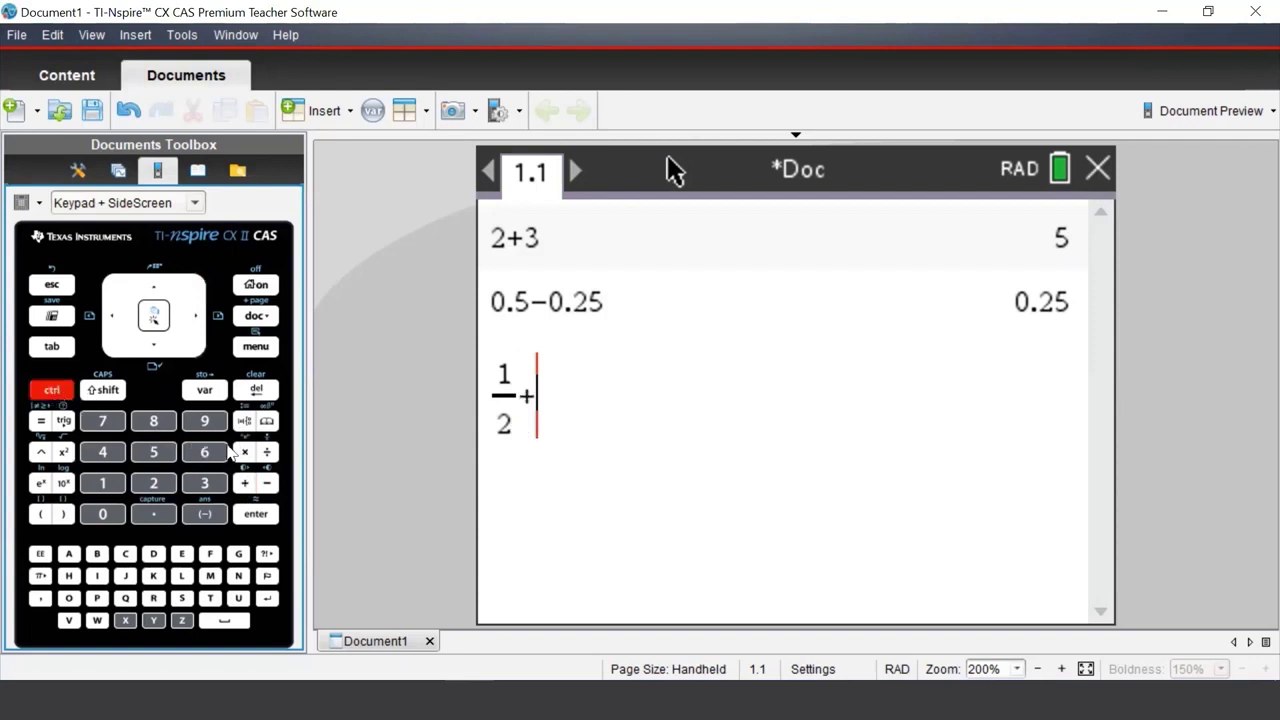
left_click(267, 455)
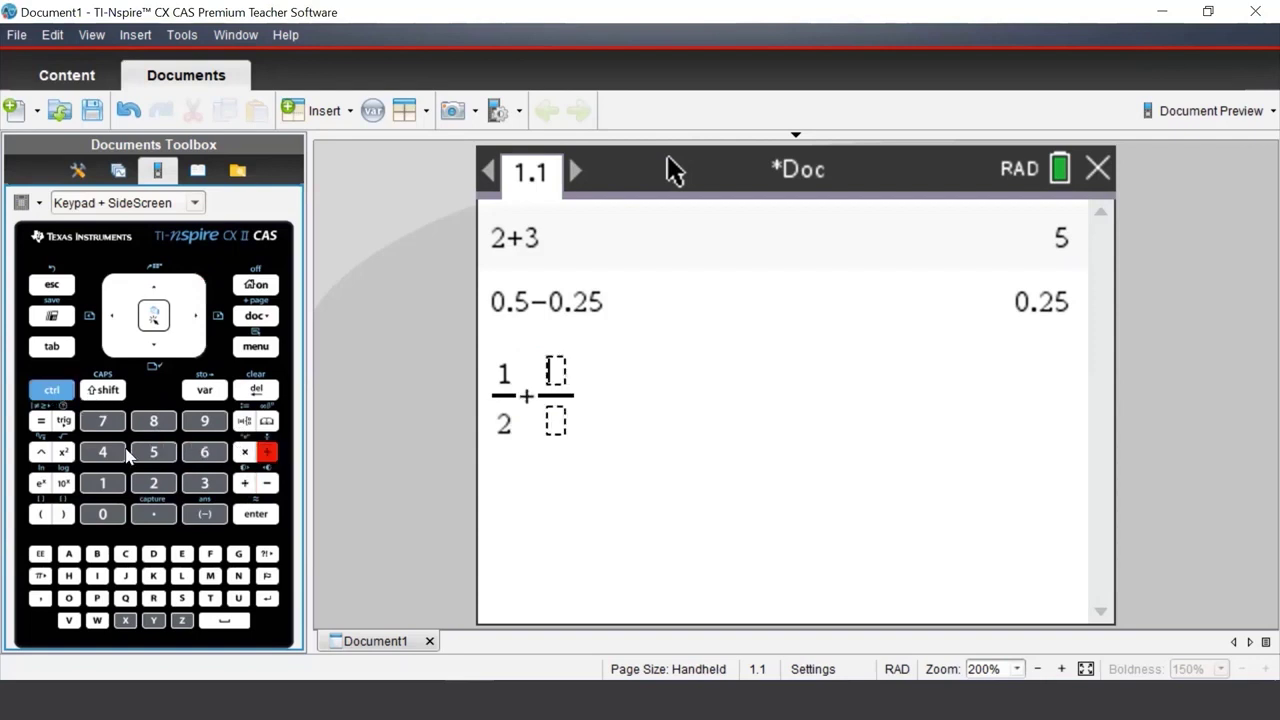
left_click(103, 483)
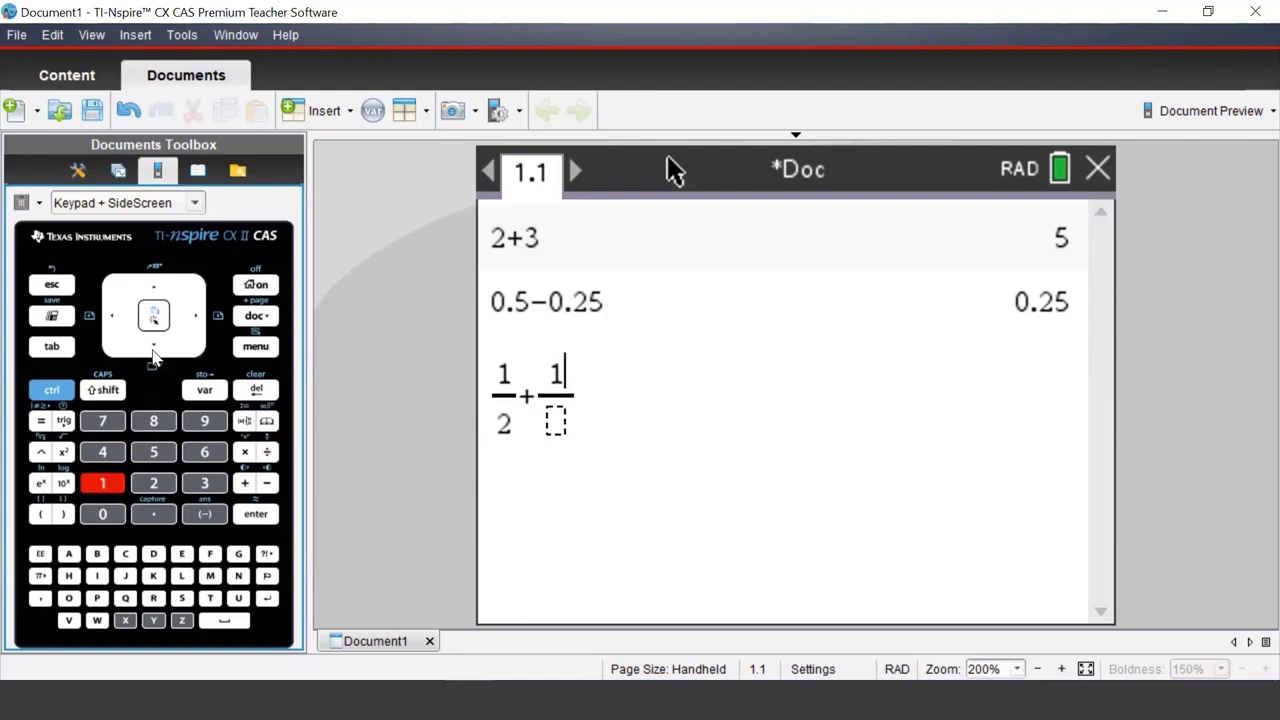
left_click(154, 348)
left_click(205, 485)
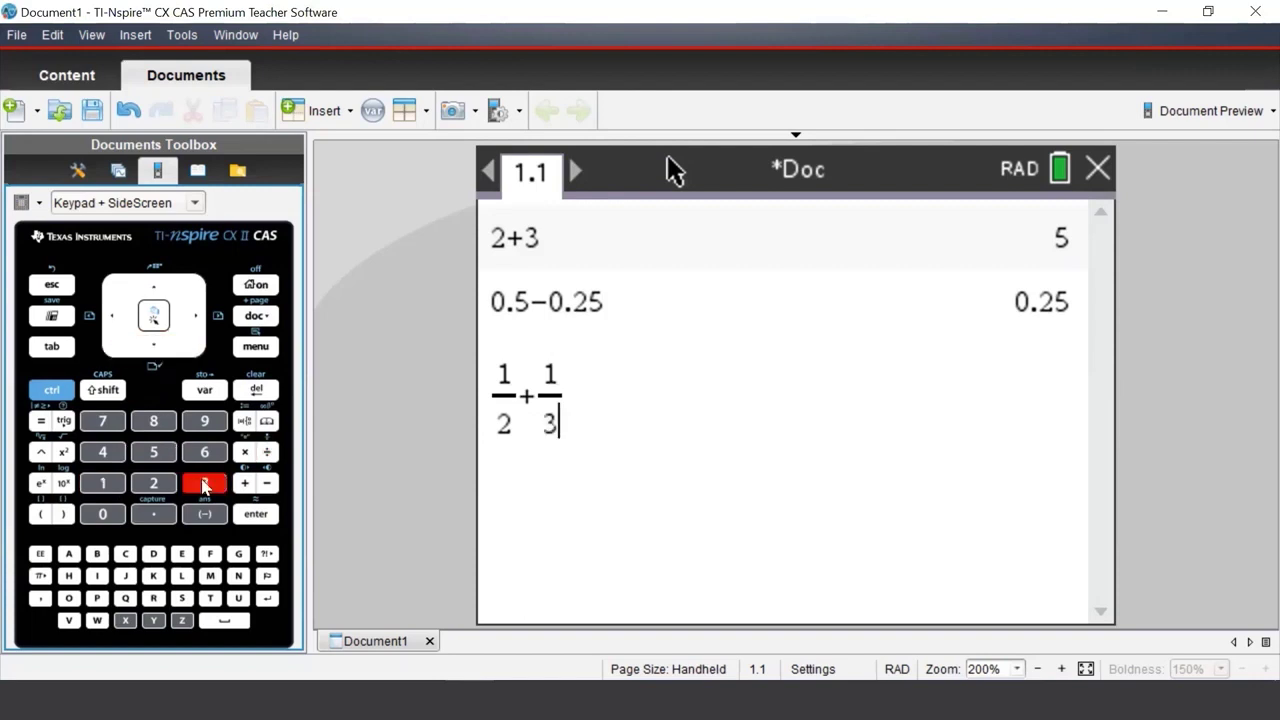
left_click(267, 530)
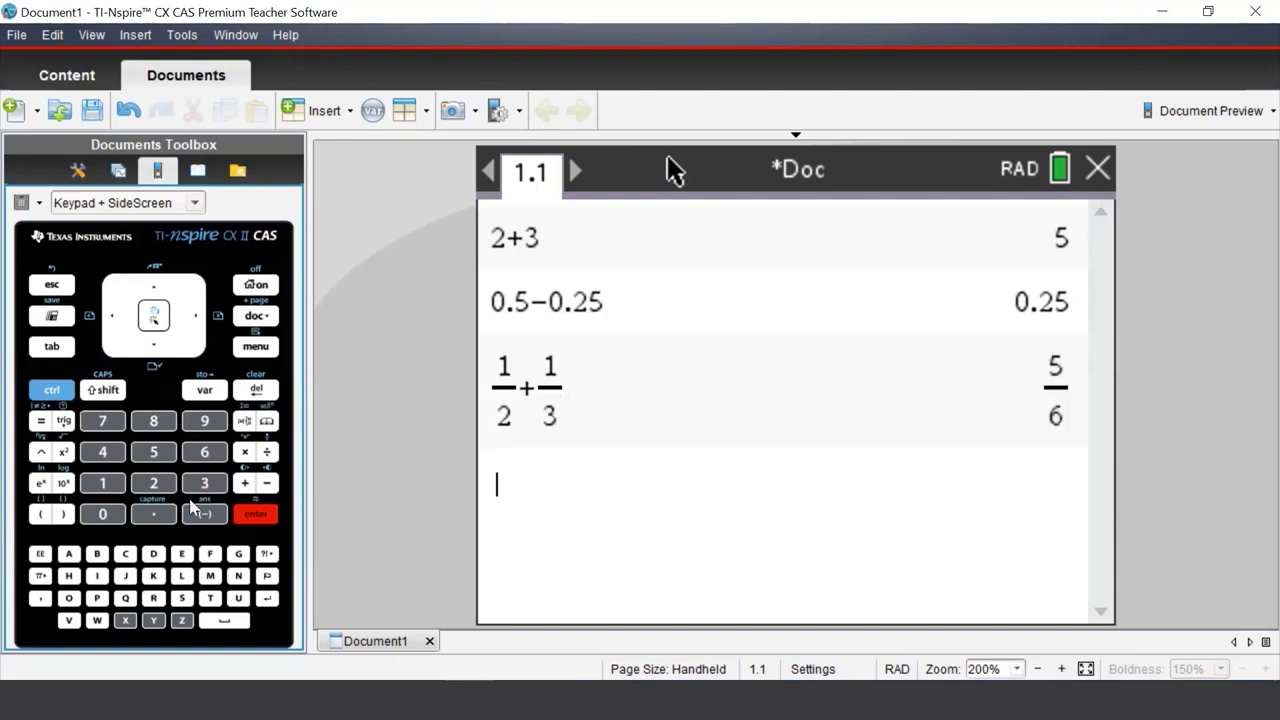
Enter 5 with exponent 3, correct the exponent to 2, and evaluate 5² to 25
left_click(155, 455)
left_click(41, 454)
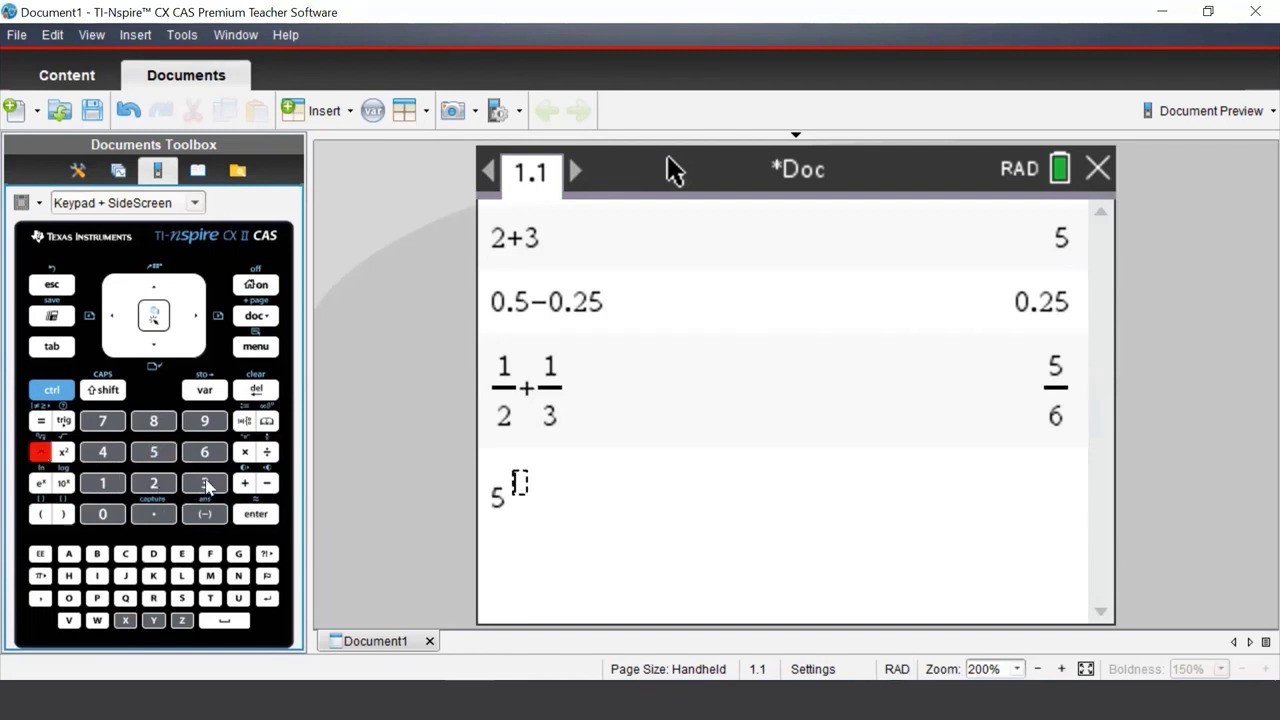
left_click(205, 484)
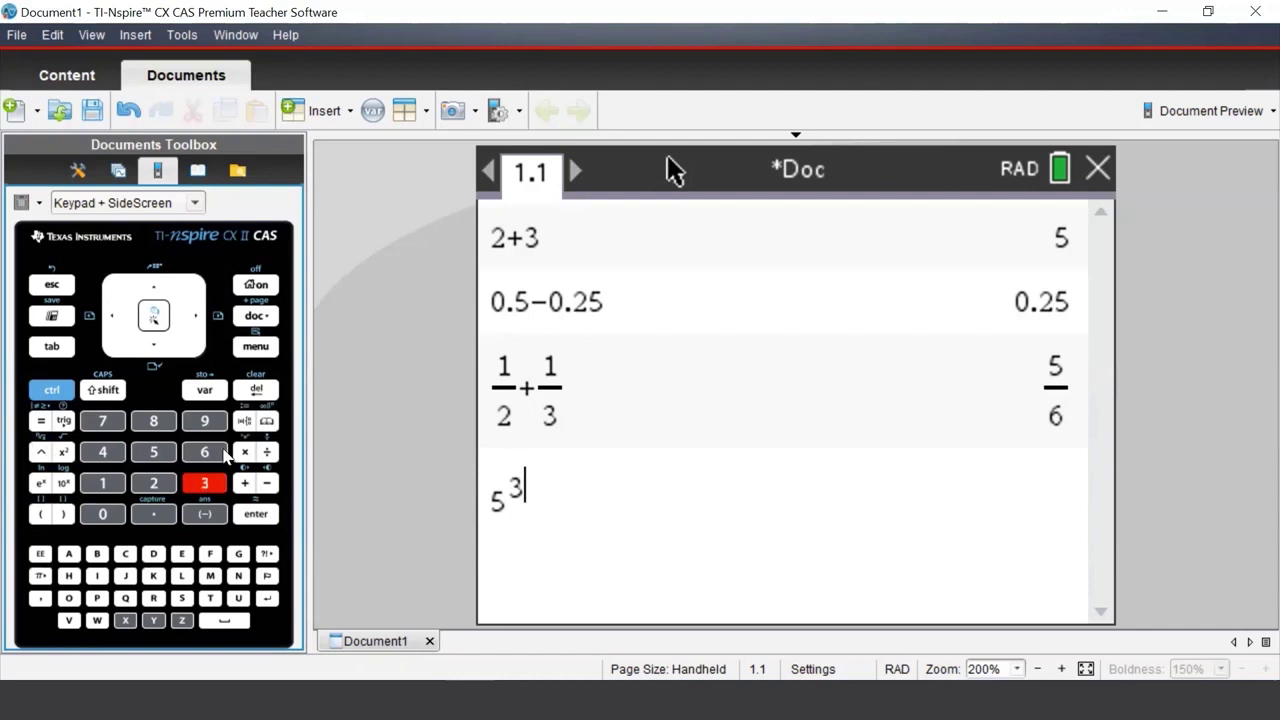
left_click(256, 393)
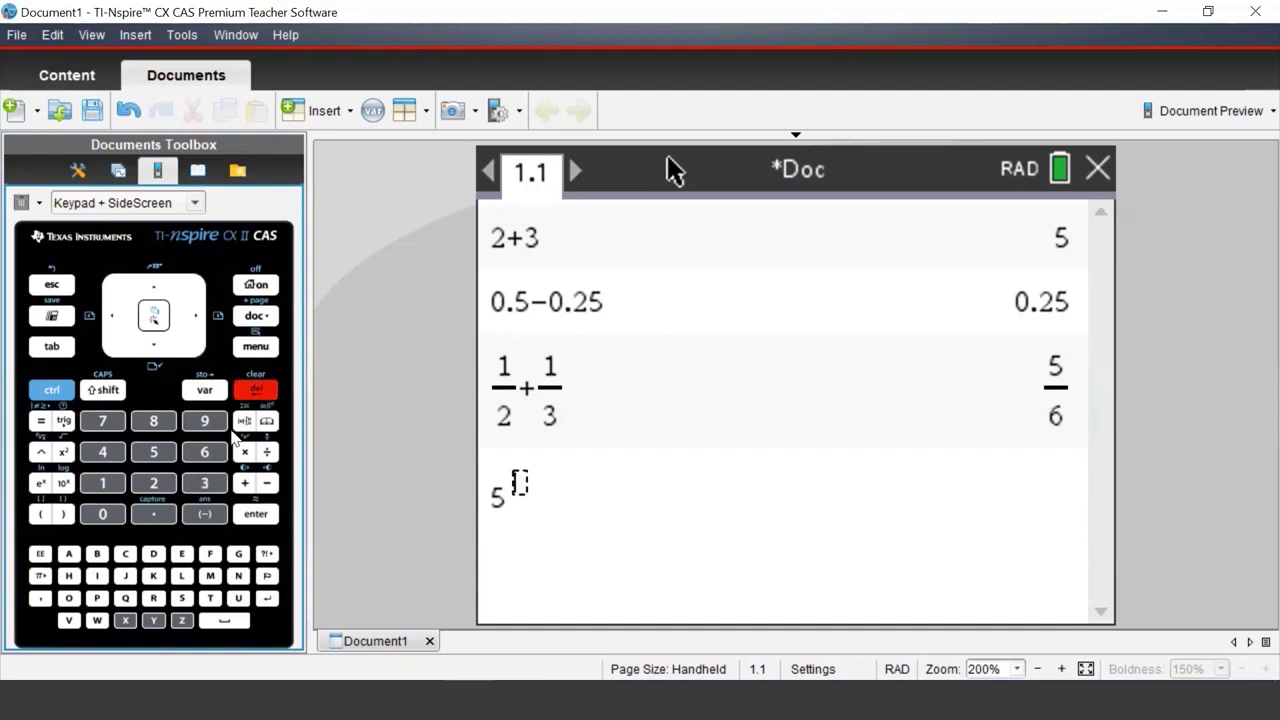
left_click(160, 486)
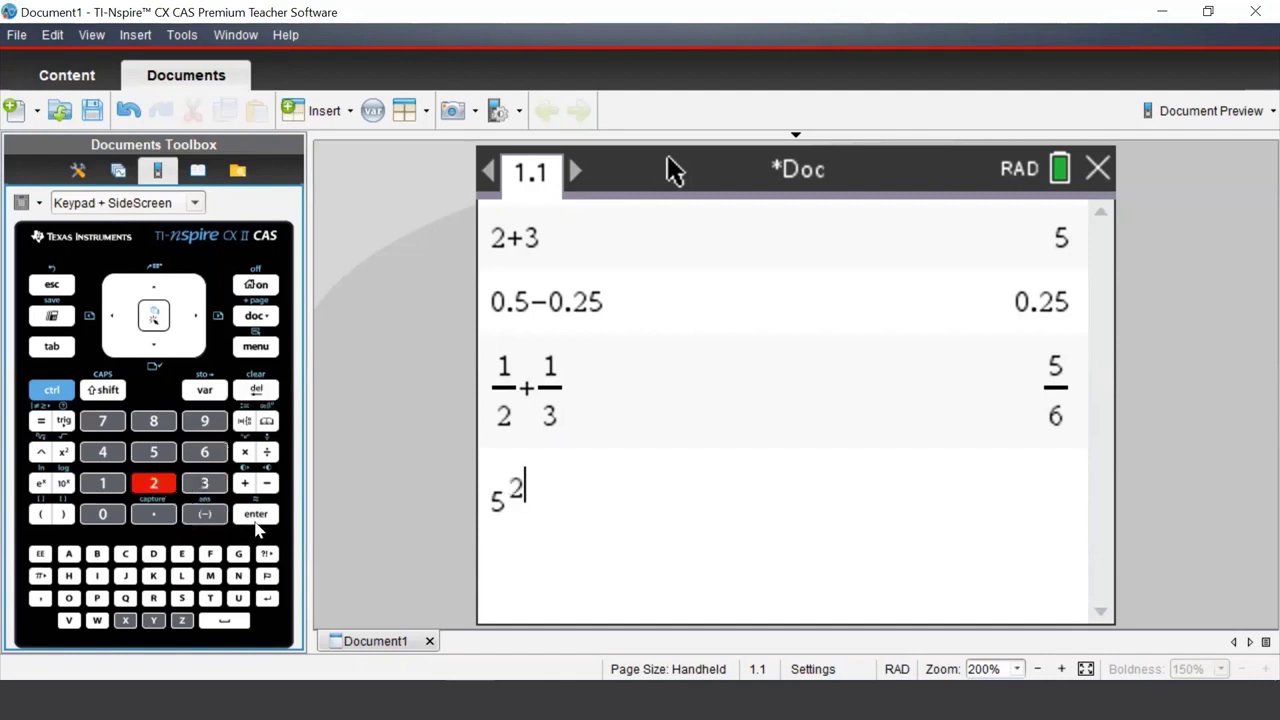
left_click(257, 522)
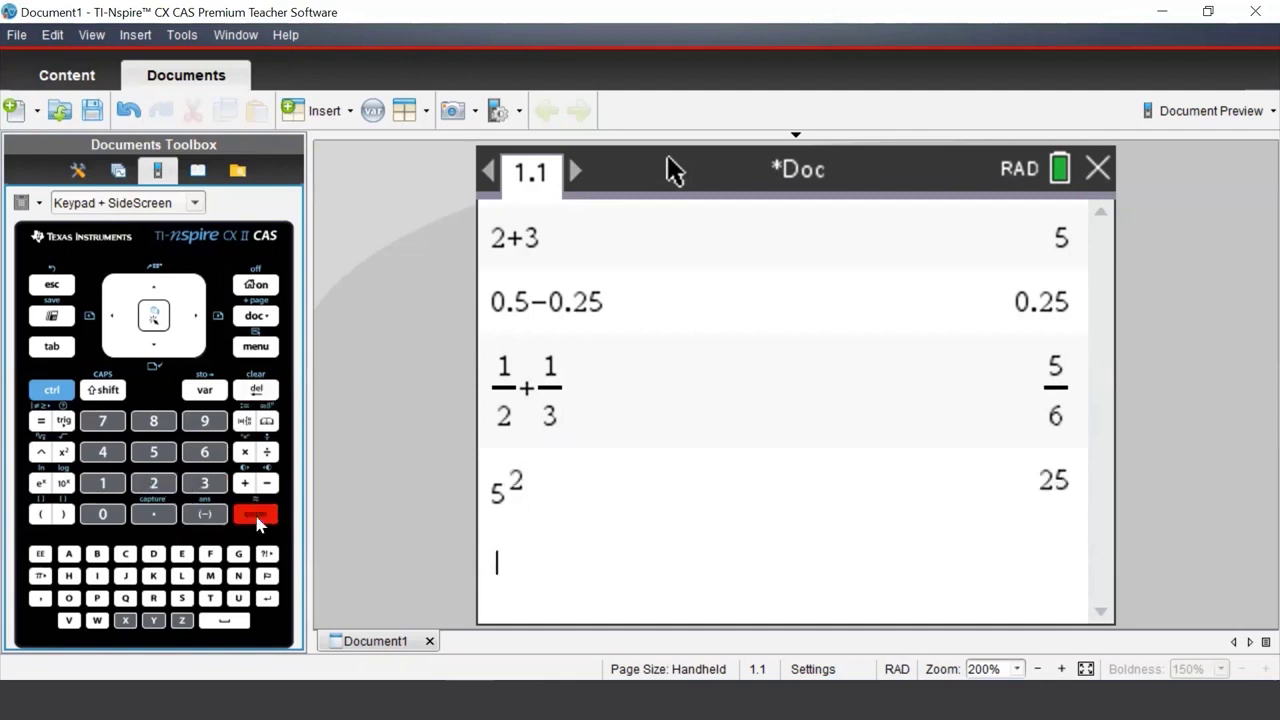
Build (−2) in parentheses, raise it to the power 2, and evaluate to 4
left_click(42, 515)
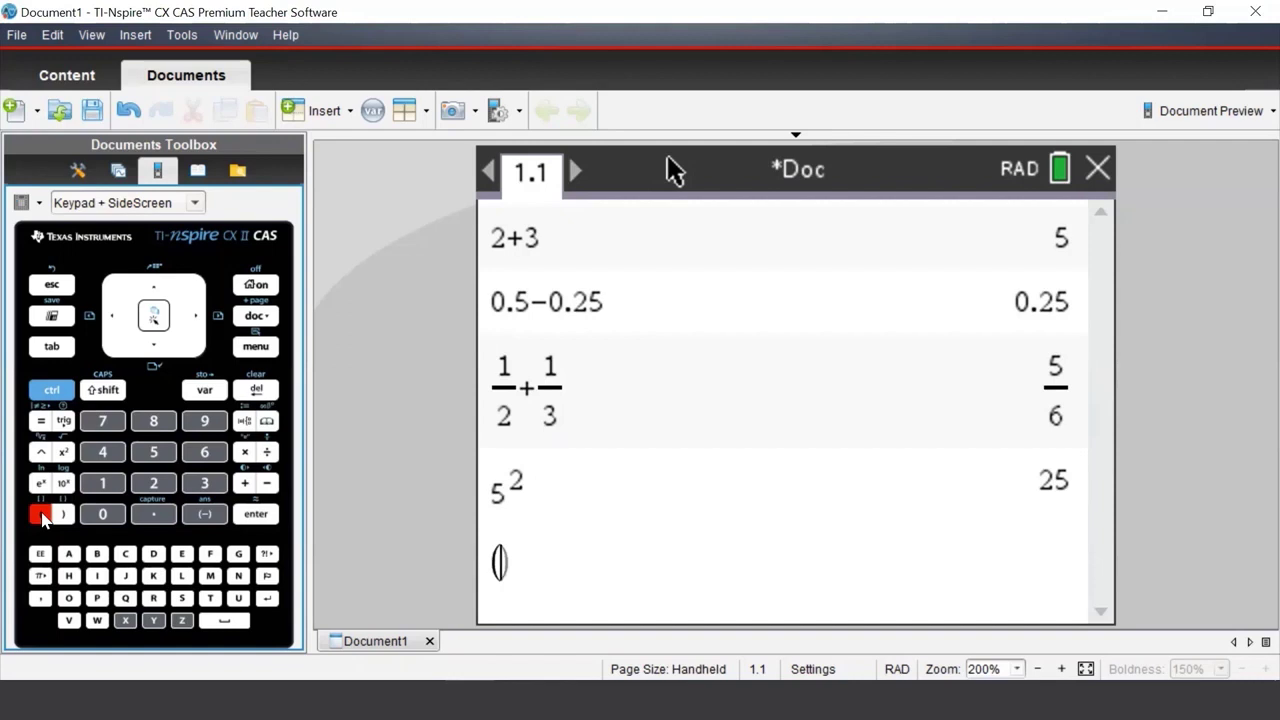
left_click(205, 515)
left_click(157, 487)
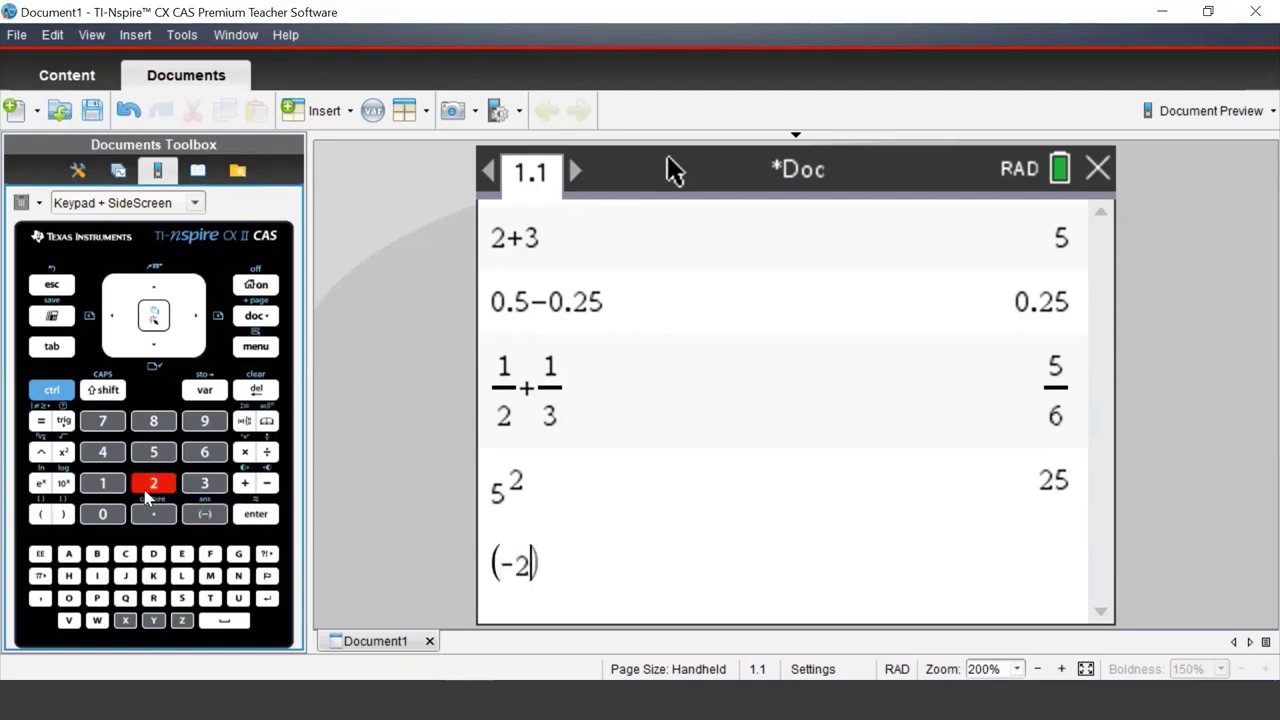
left_click(66, 516)
left_click(42, 453)
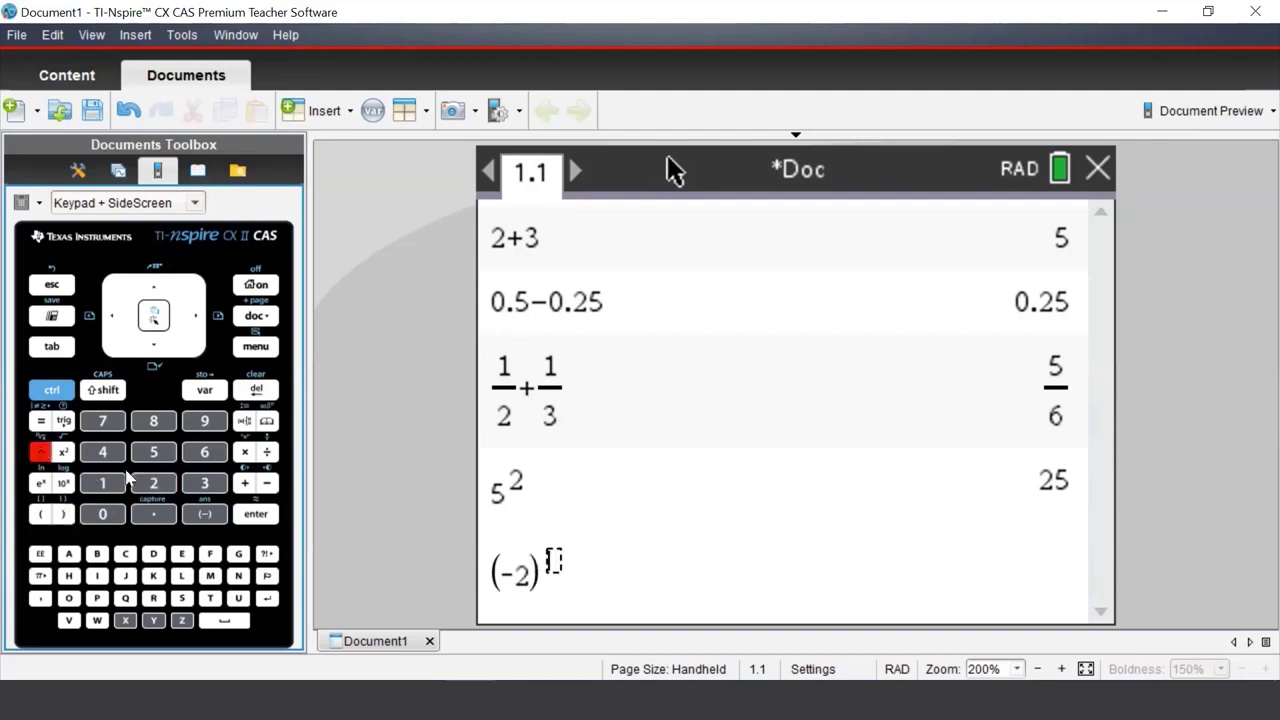
left_click(153, 483)
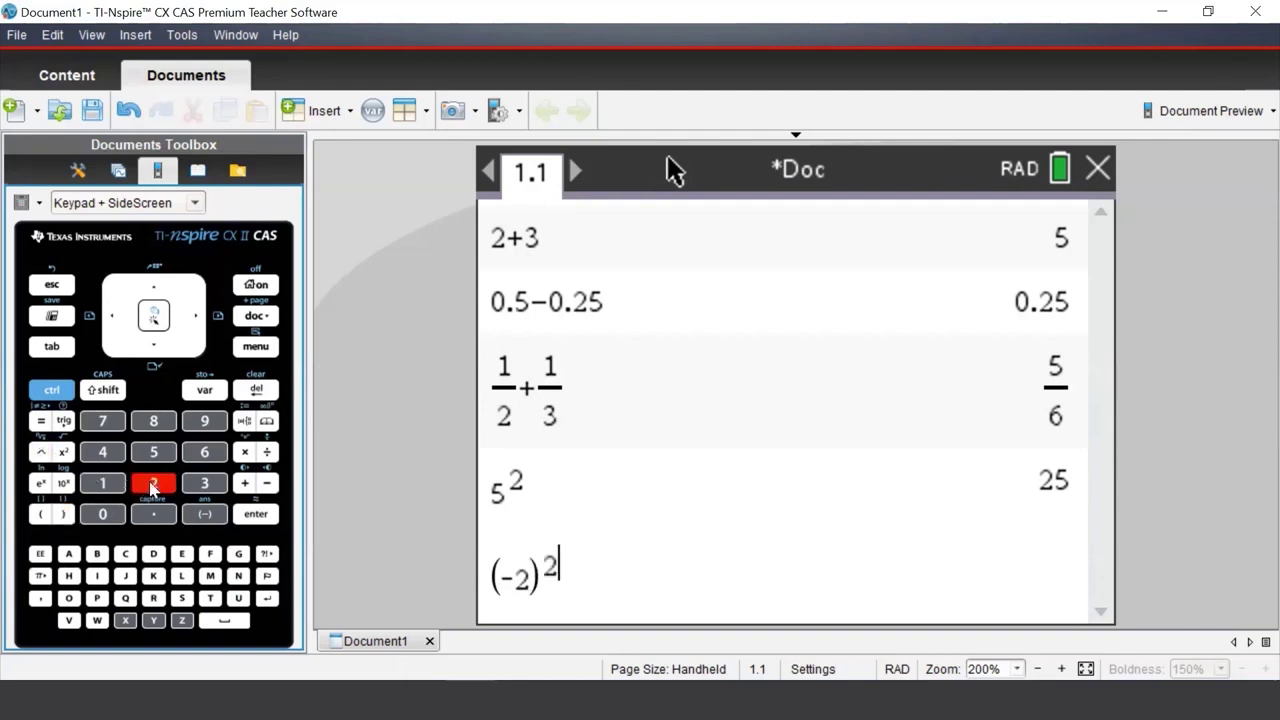
left_click(265, 523)
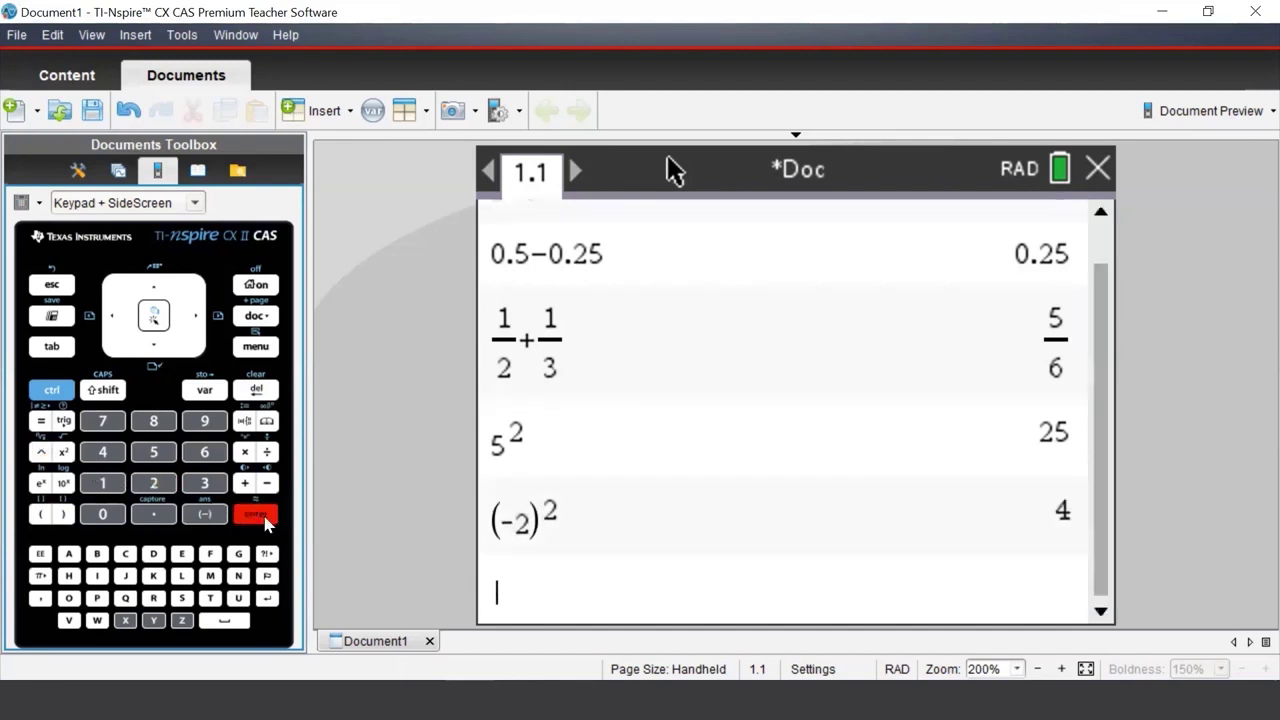
Enter −(2)^2 with the negative sign outside the brackets and evaluate it to −4
left_click(212, 520)
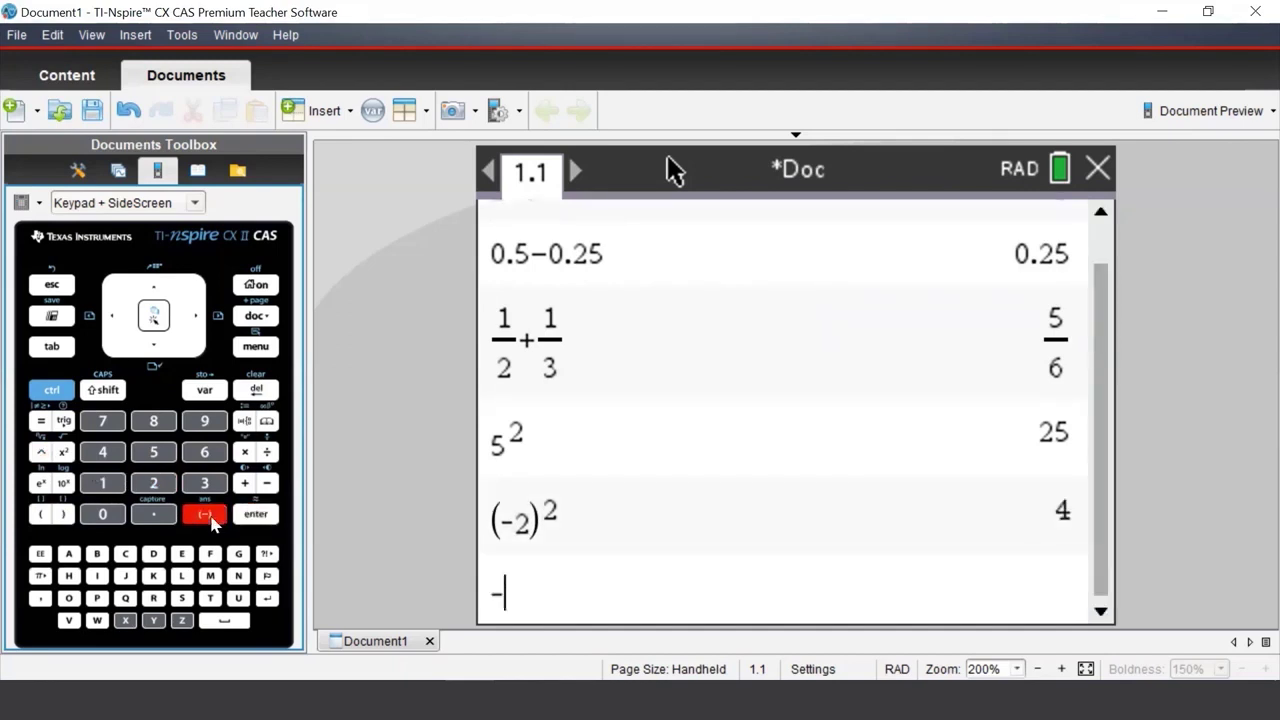
left_click(41, 520)
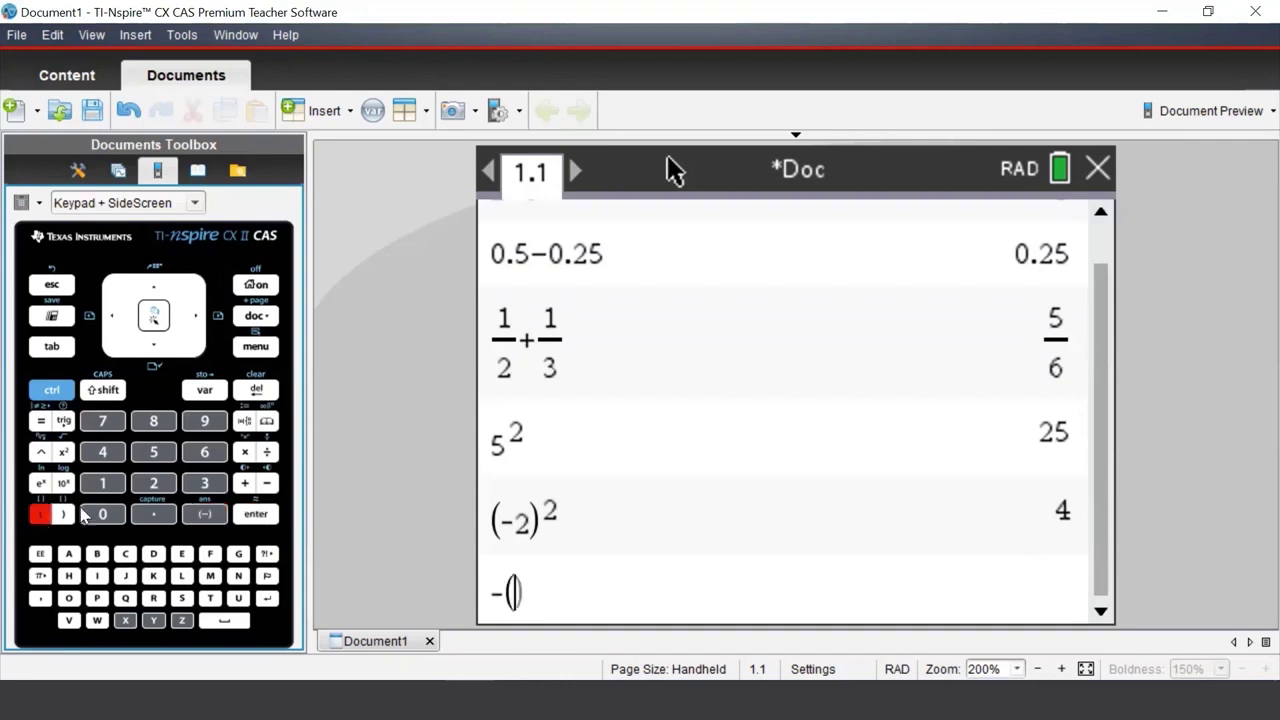
left_click(150, 486)
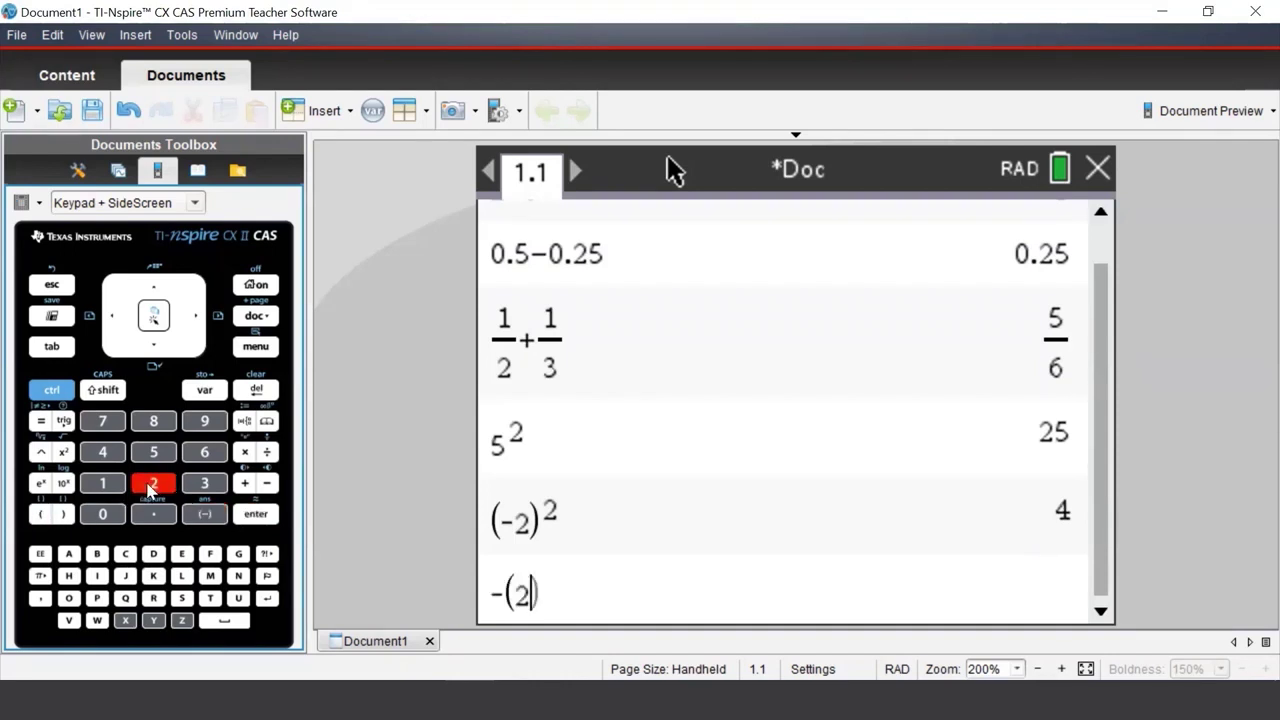
left_click(64, 516)
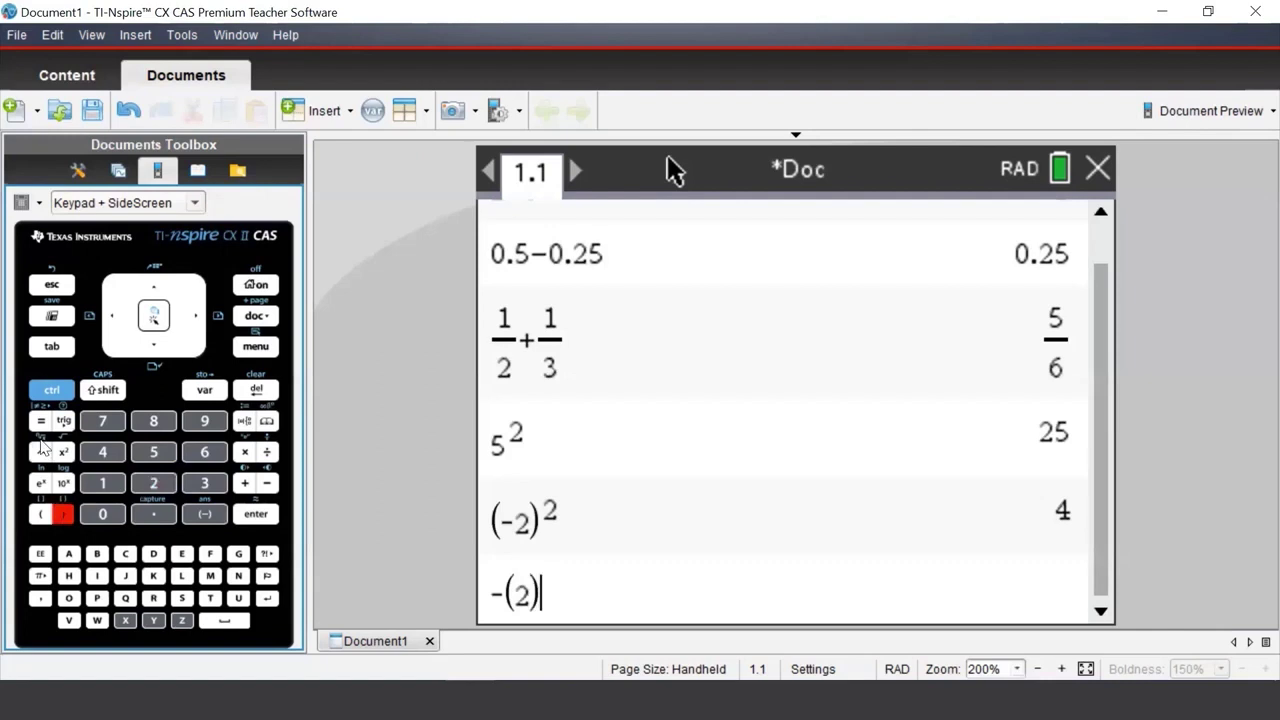
left_click(40, 452)
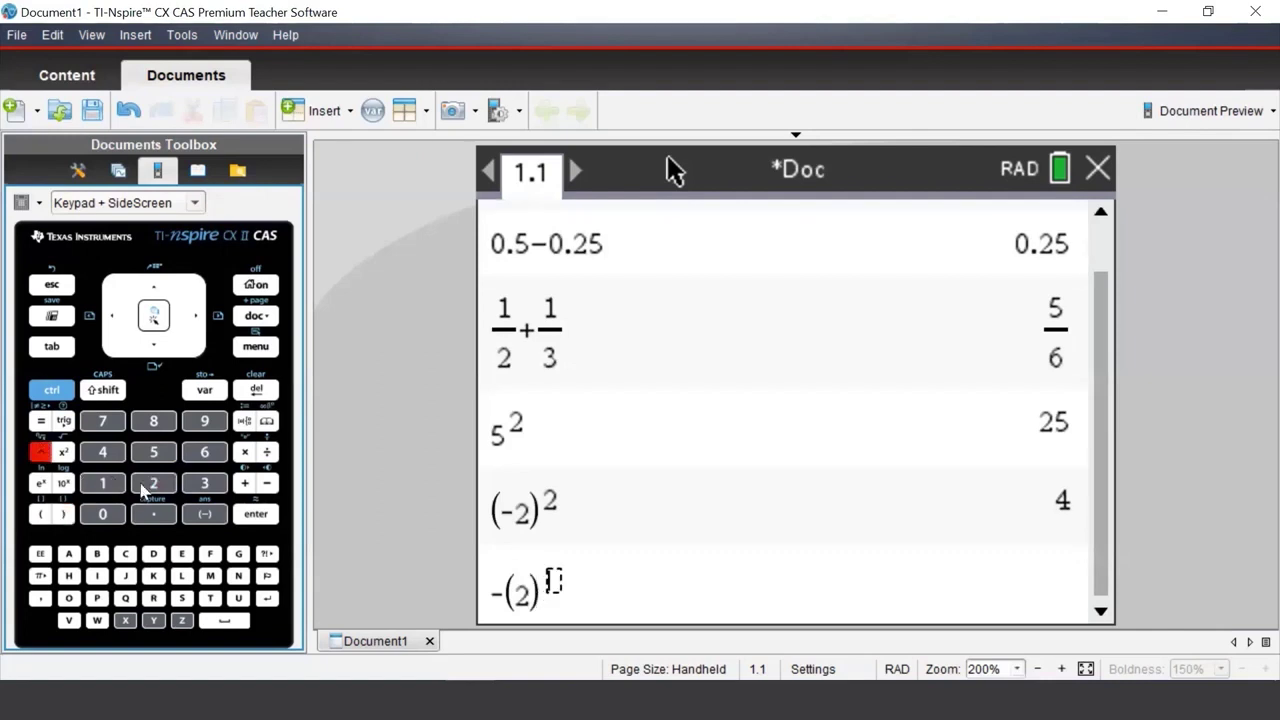
left_click(153, 483)
left_click(262, 518)
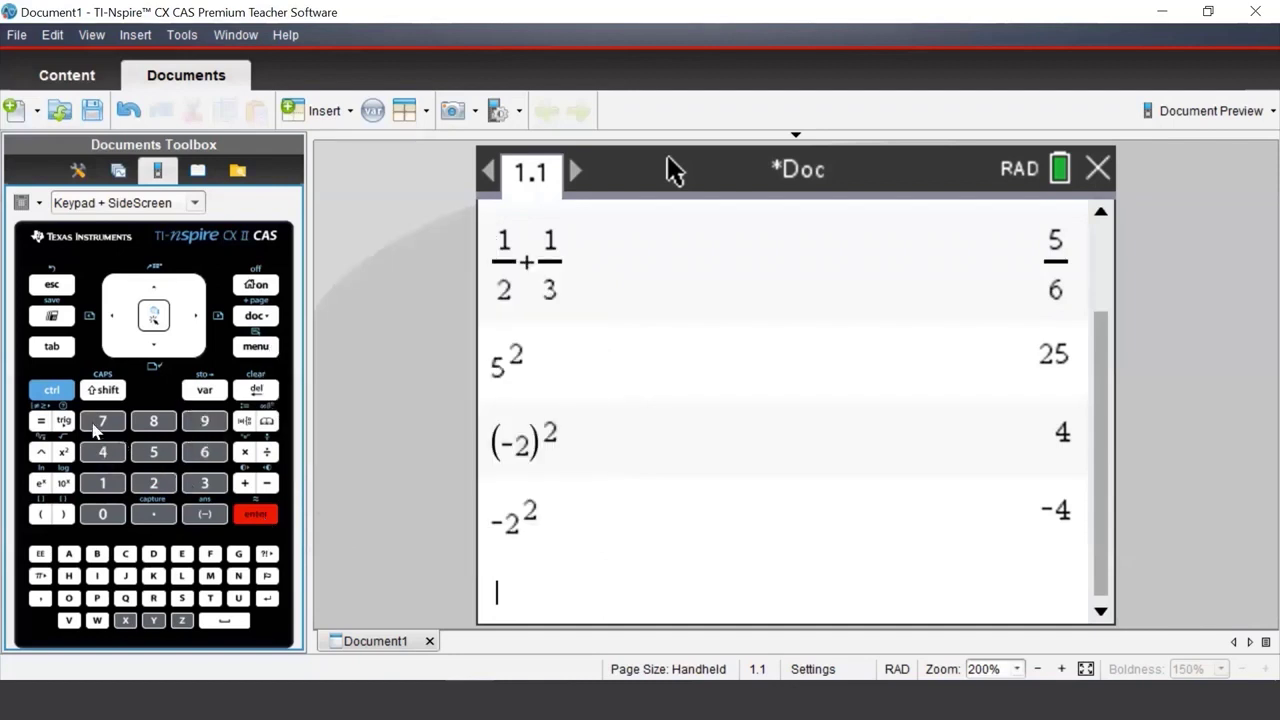
Insert a square root template containing 36 and evaluate it to 6
left_click(62, 392)
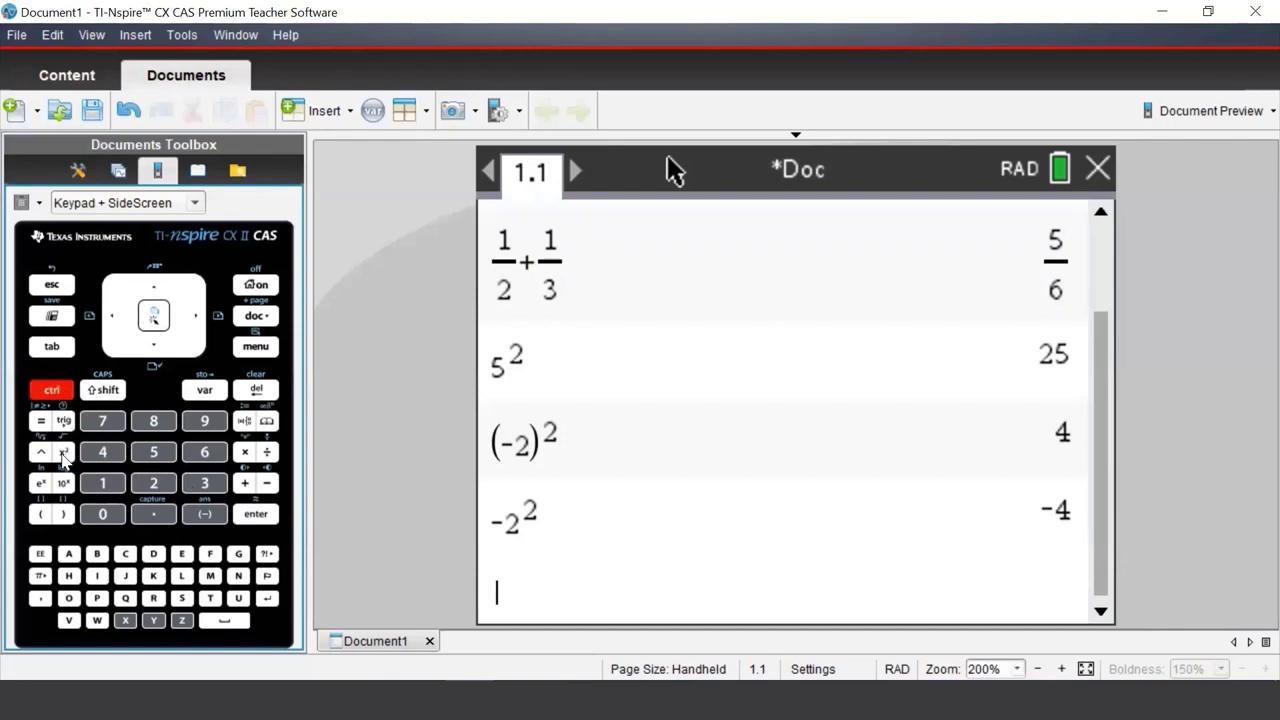
left_click(62, 454)
left_click(200, 486)
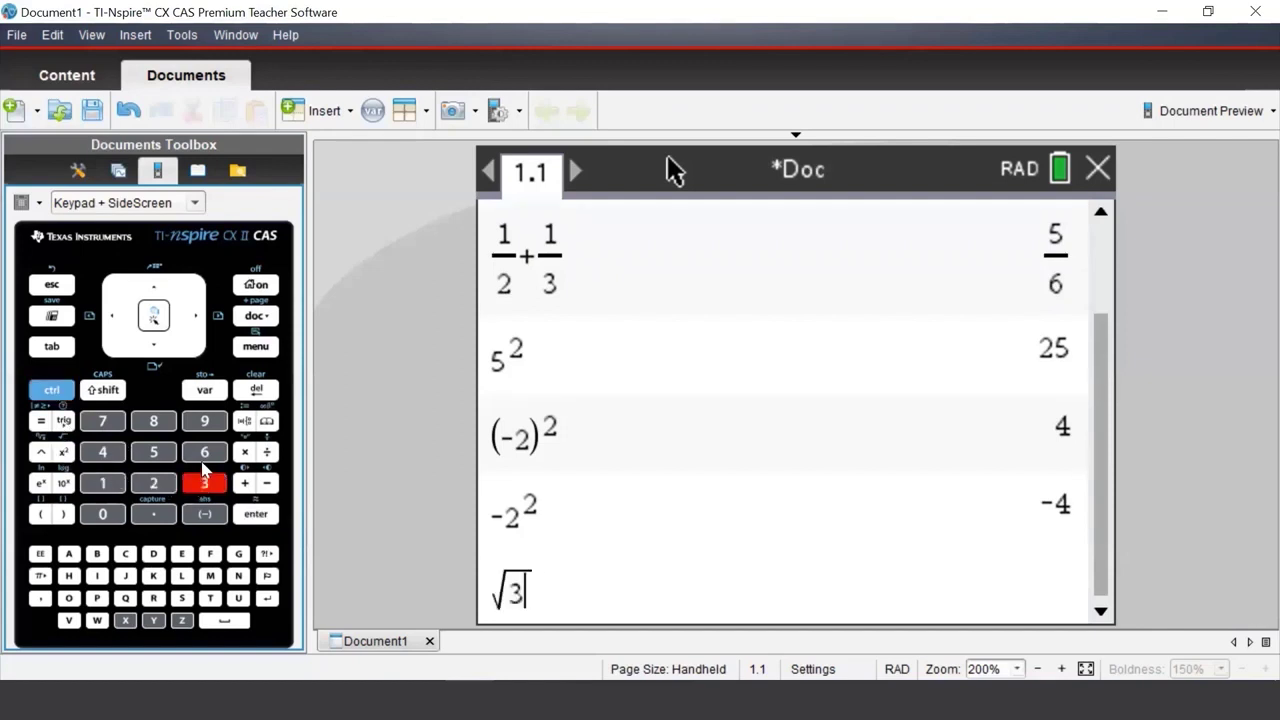
left_click(204, 455)
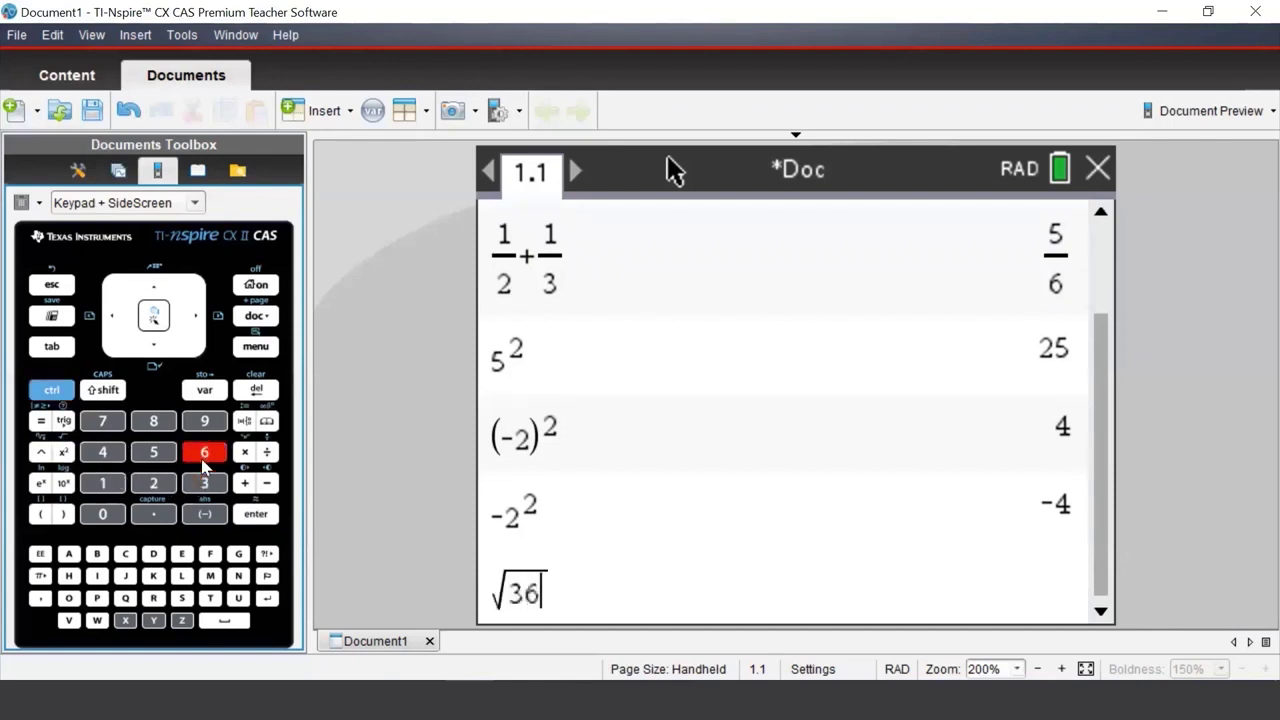
left_click(257, 514)
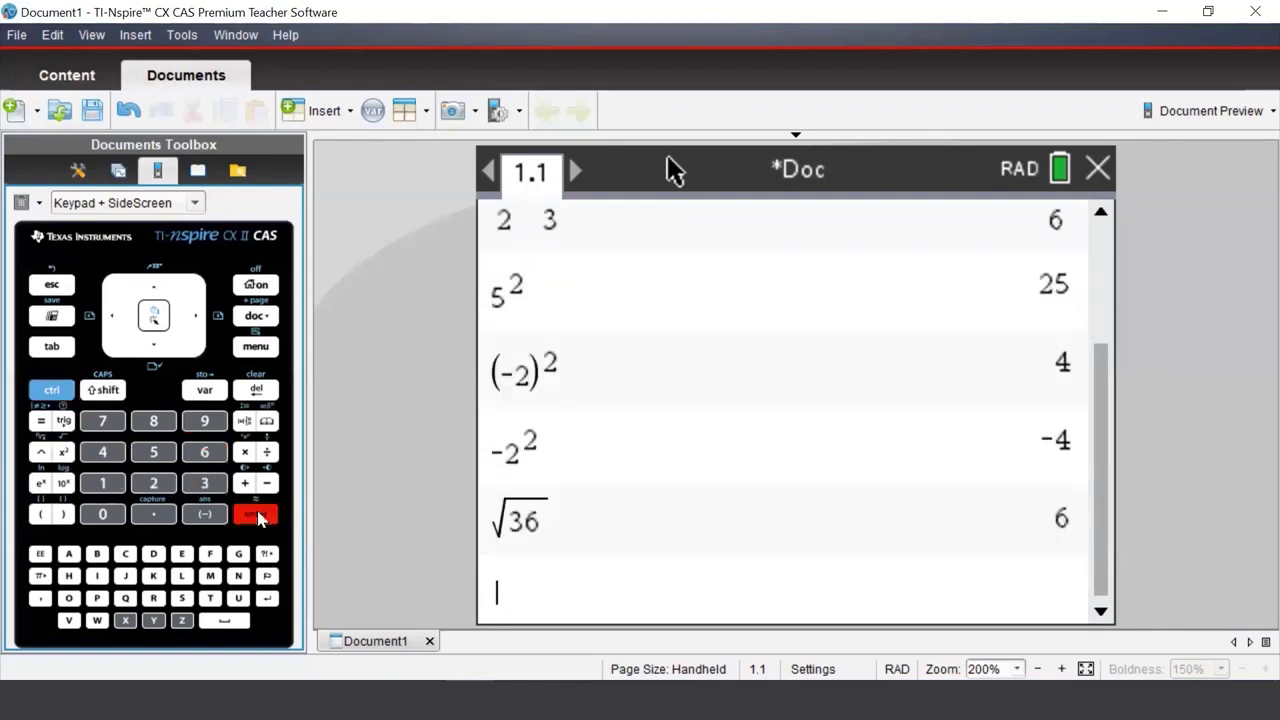
Enter 9×a×b−3×a×b with every multiplication sign and simplify it to 6·a·b
left_click(210, 423)
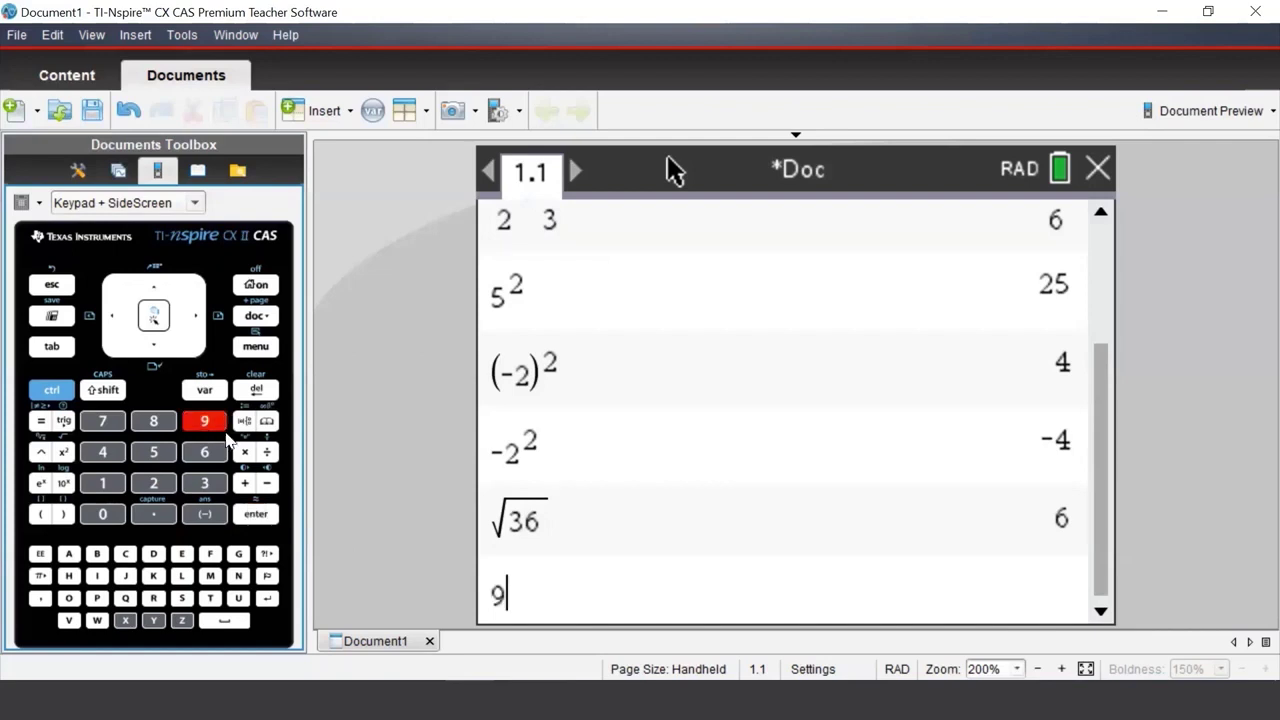
left_click(246, 453)
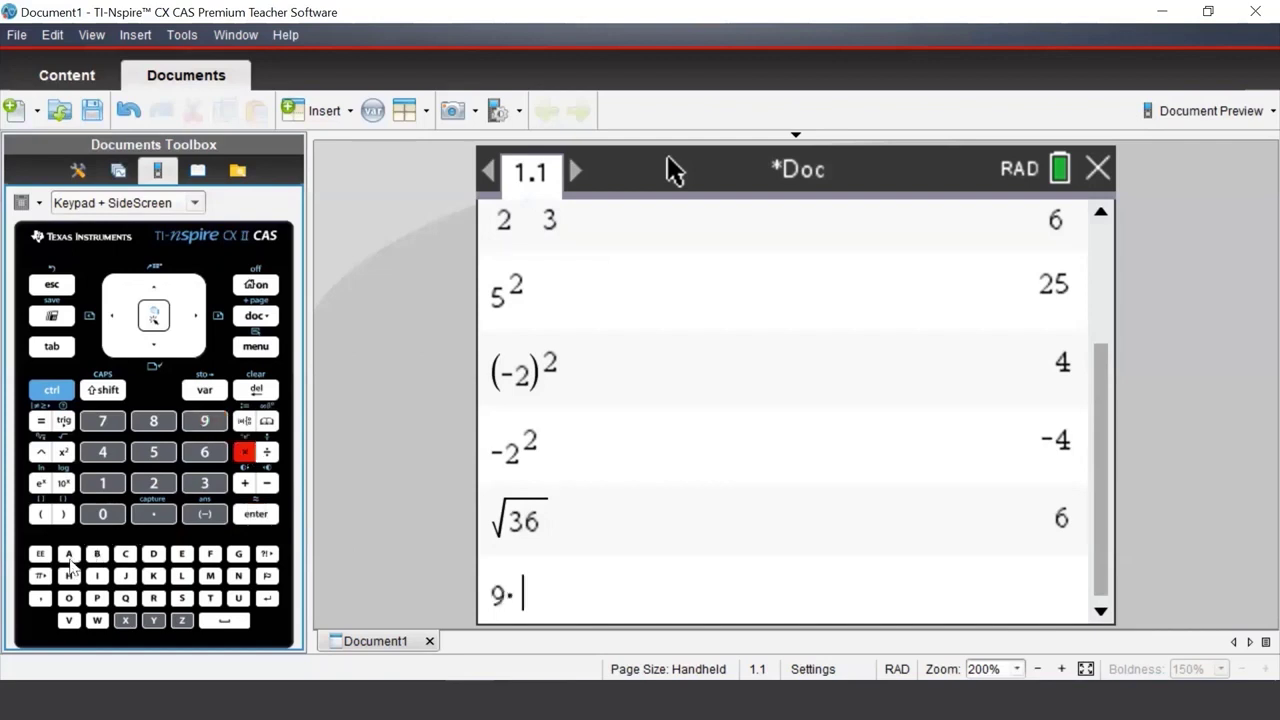
left_click(68, 553)
left_click(246, 455)
left_click(97, 555)
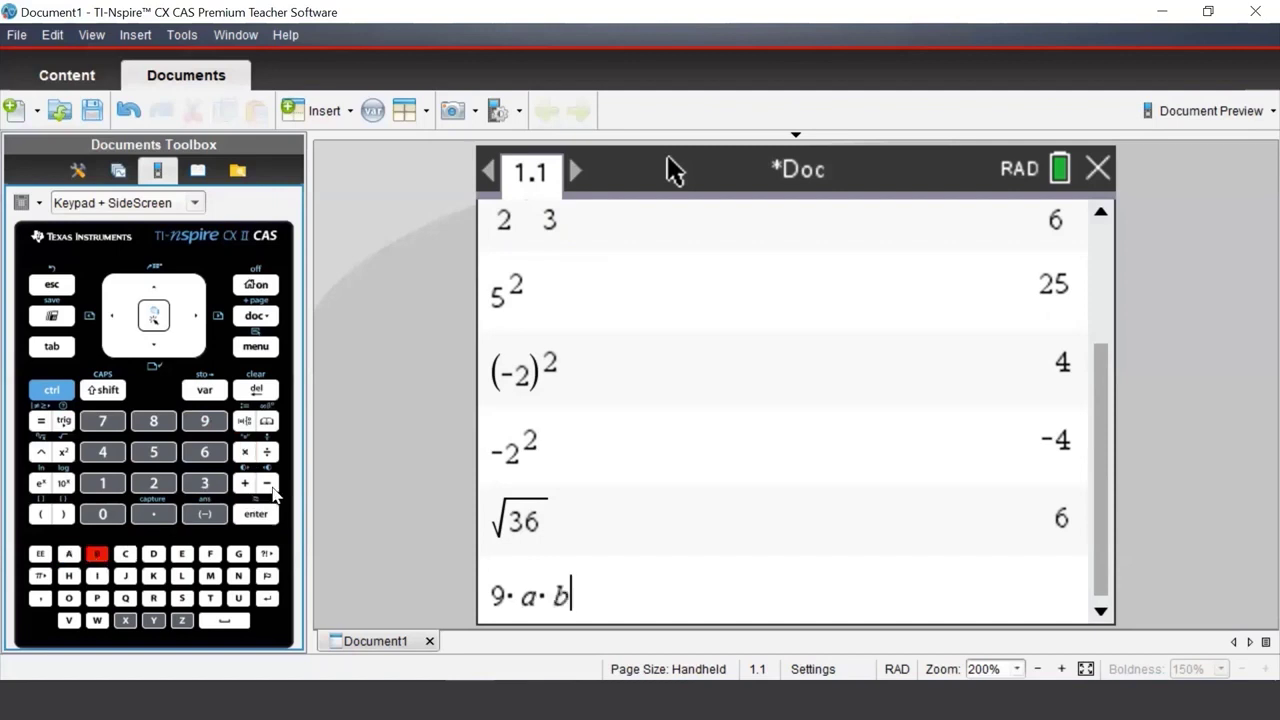
left_click(267, 483)
left_click(204, 485)
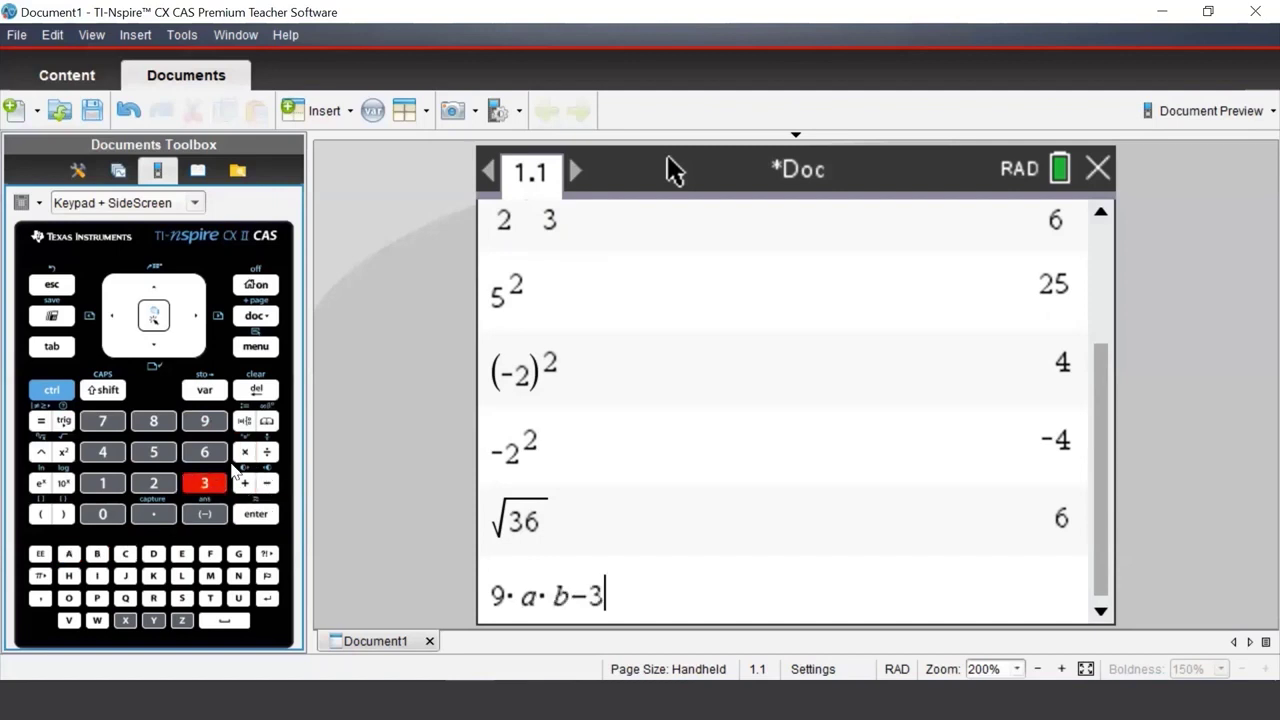
left_click(245, 452)
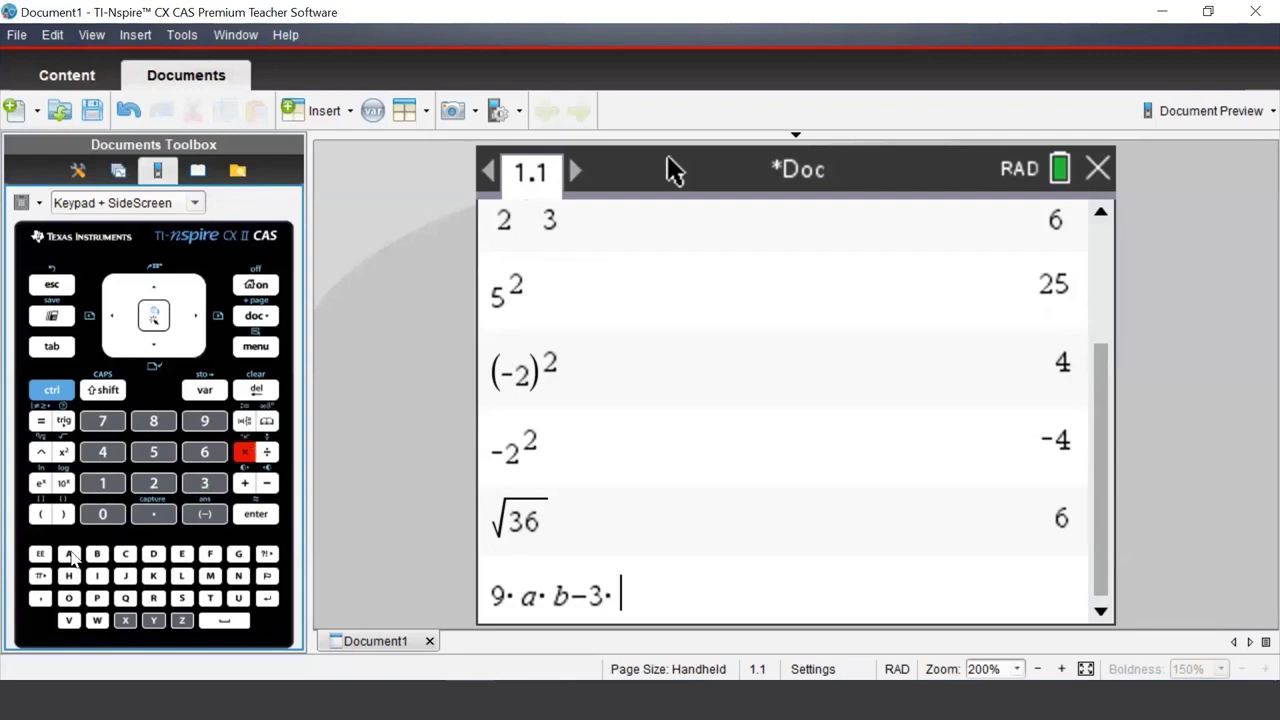
left_click(68, 553)
left_click(247, 452)
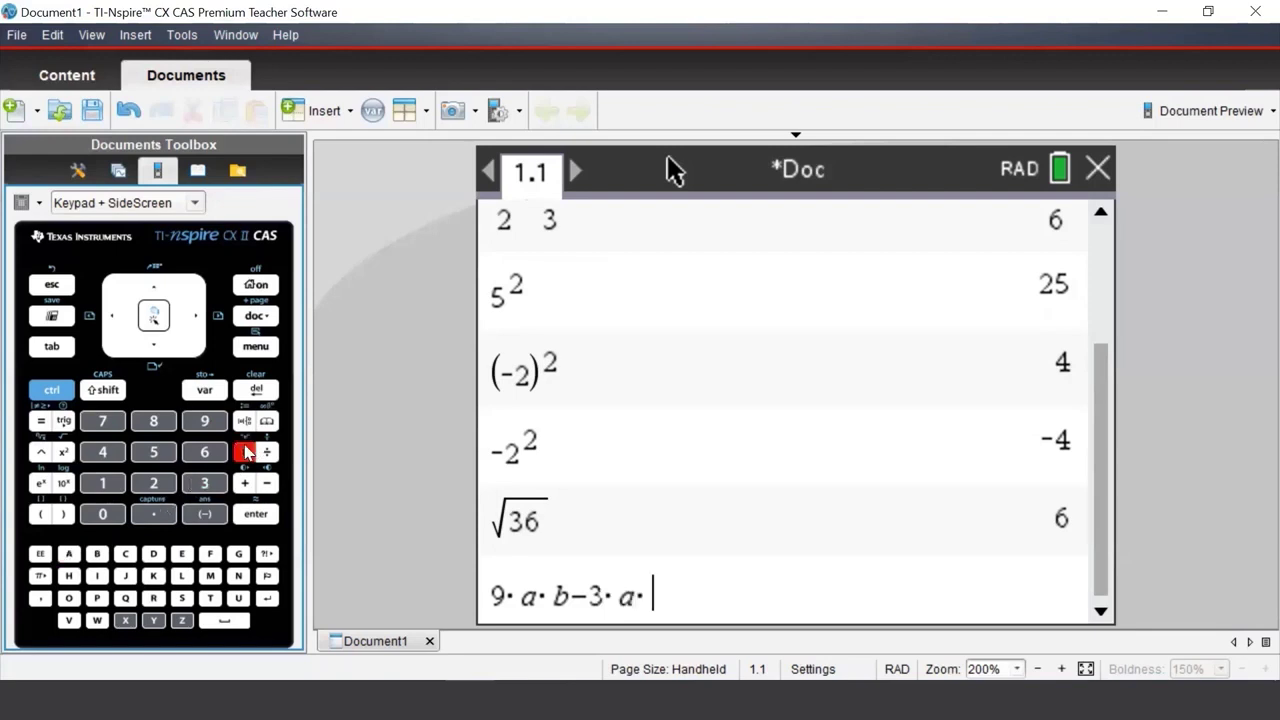
left_click(97, 555)
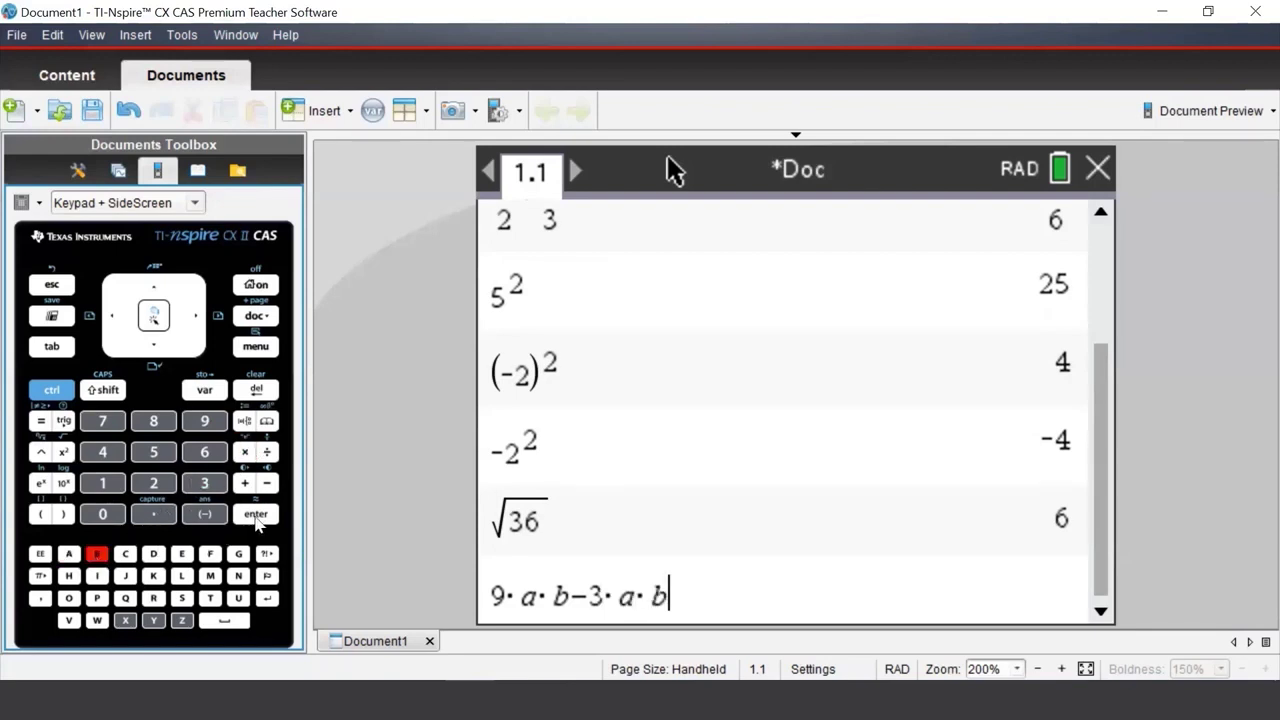
left_click(256, 515)
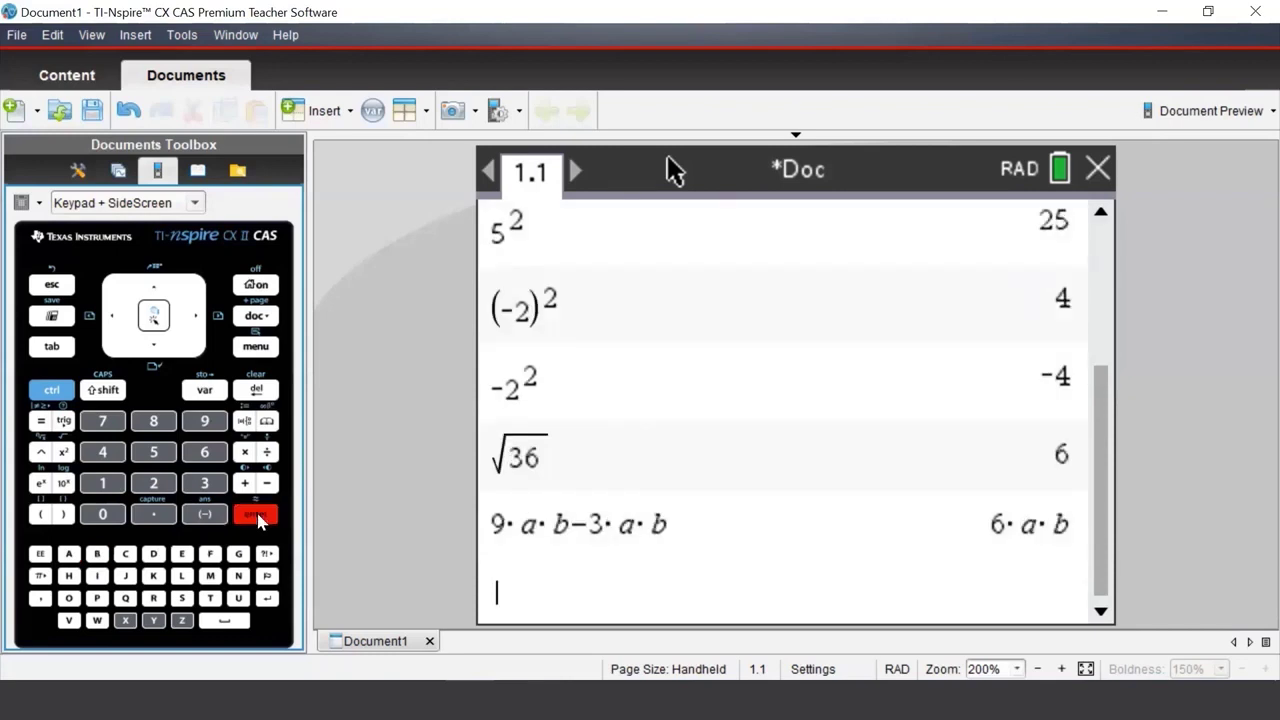
Enter 9×a×b−3ab, omitting the second term's multiplication signs, and evaluate it unsimplified
left_click(213, 427)
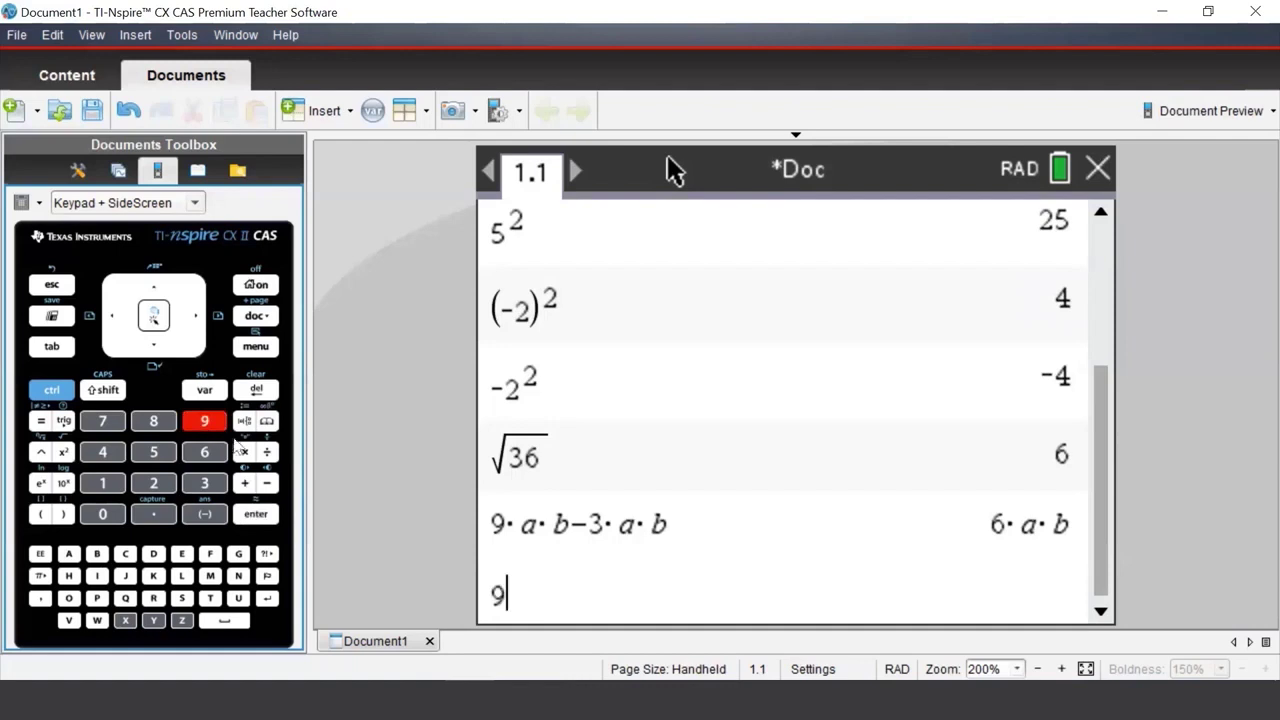
left_click(244, 452)
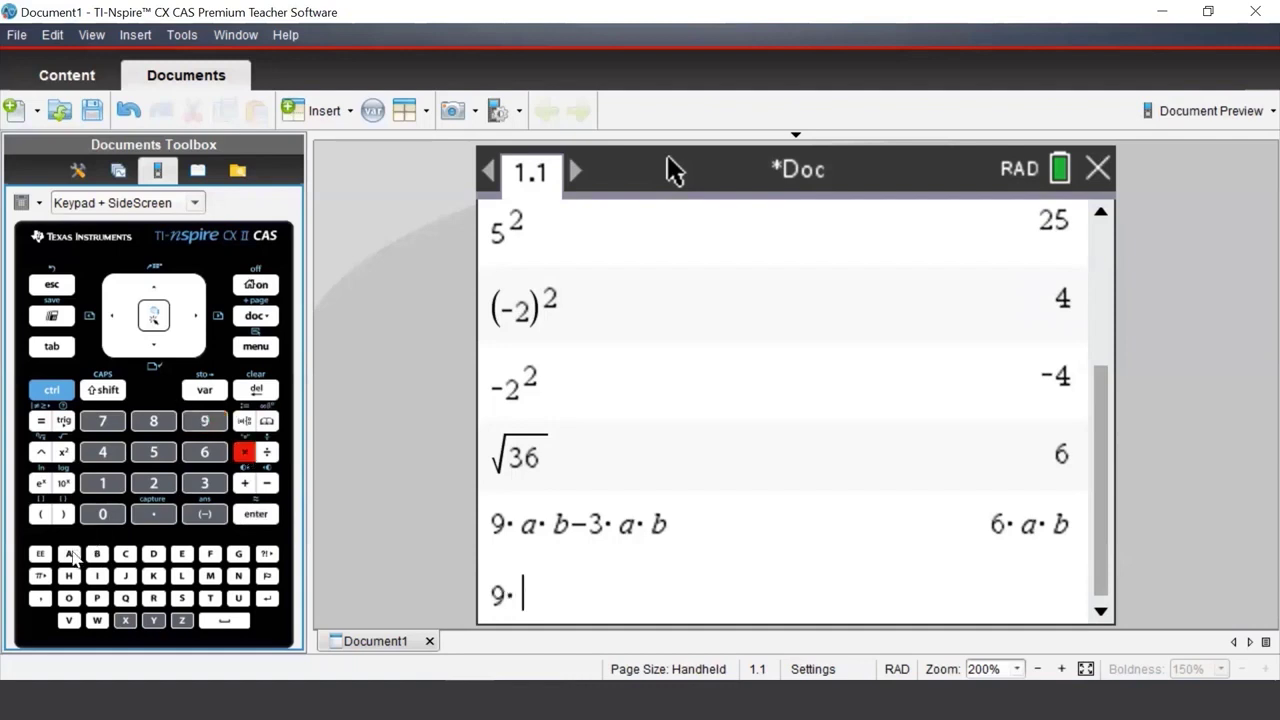
left_click(70, 555)
left_click(245, 452)
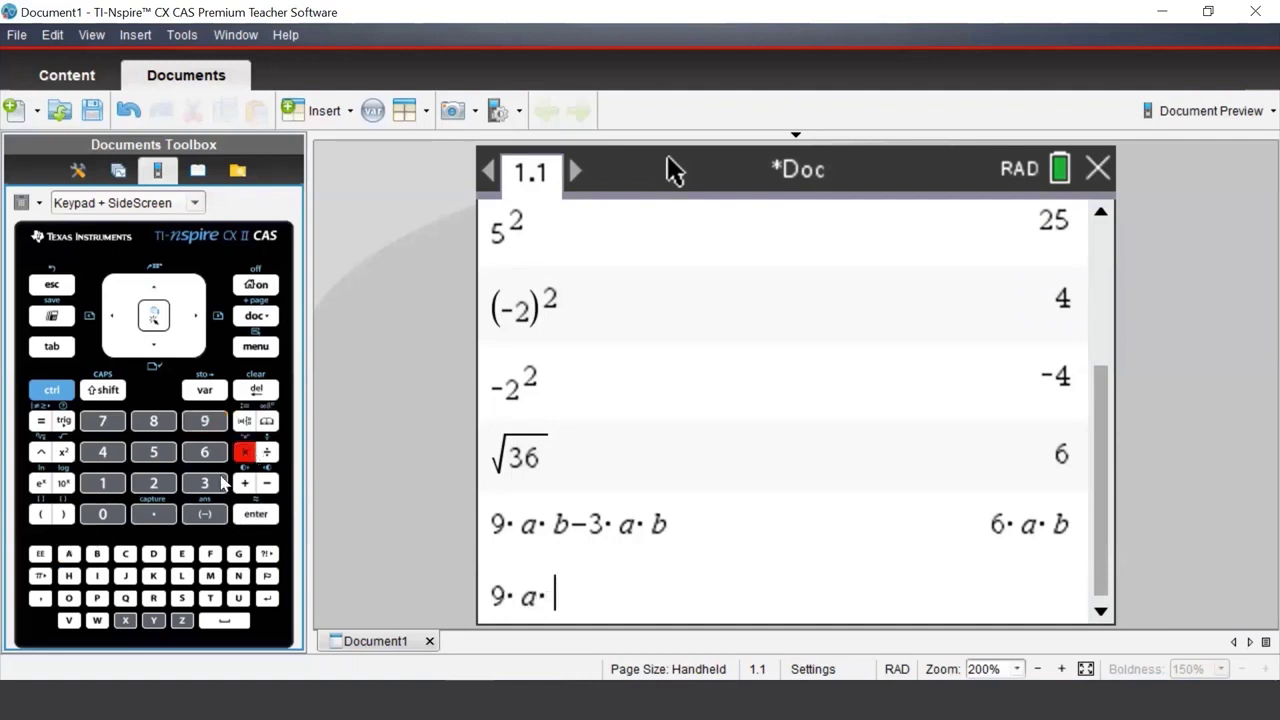
left_click(97, 555)
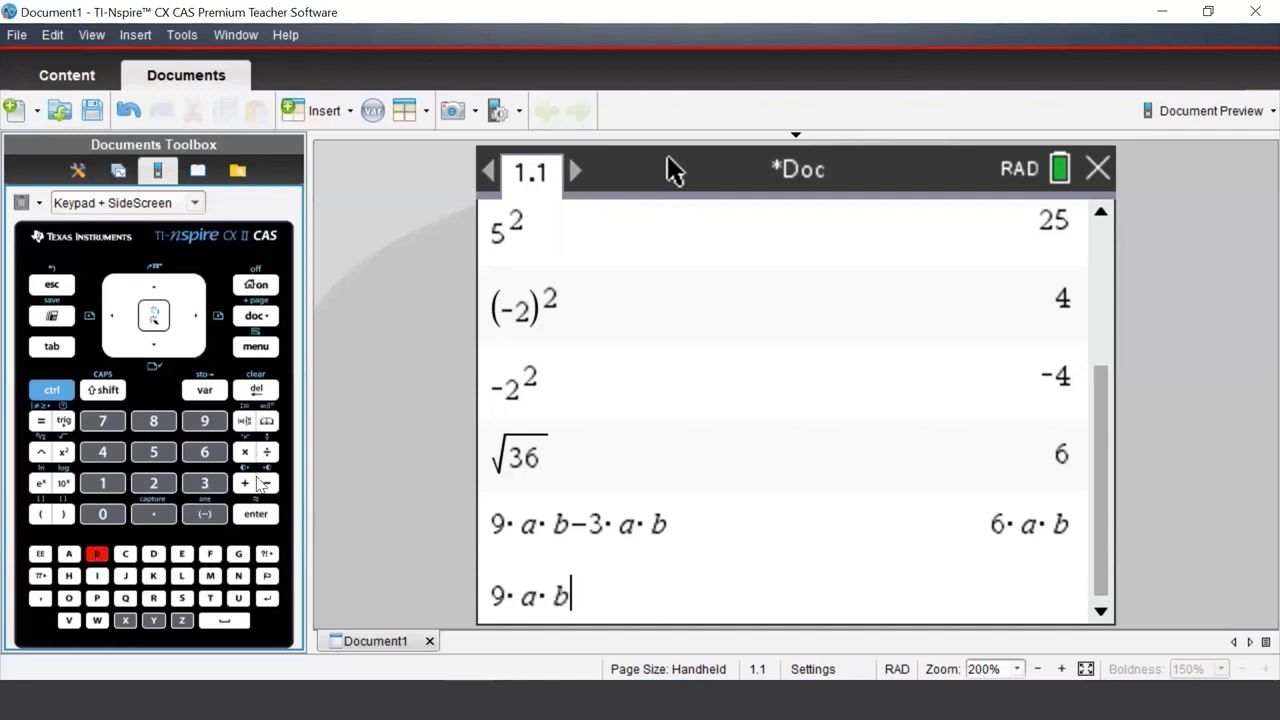
left_click(266, 483)
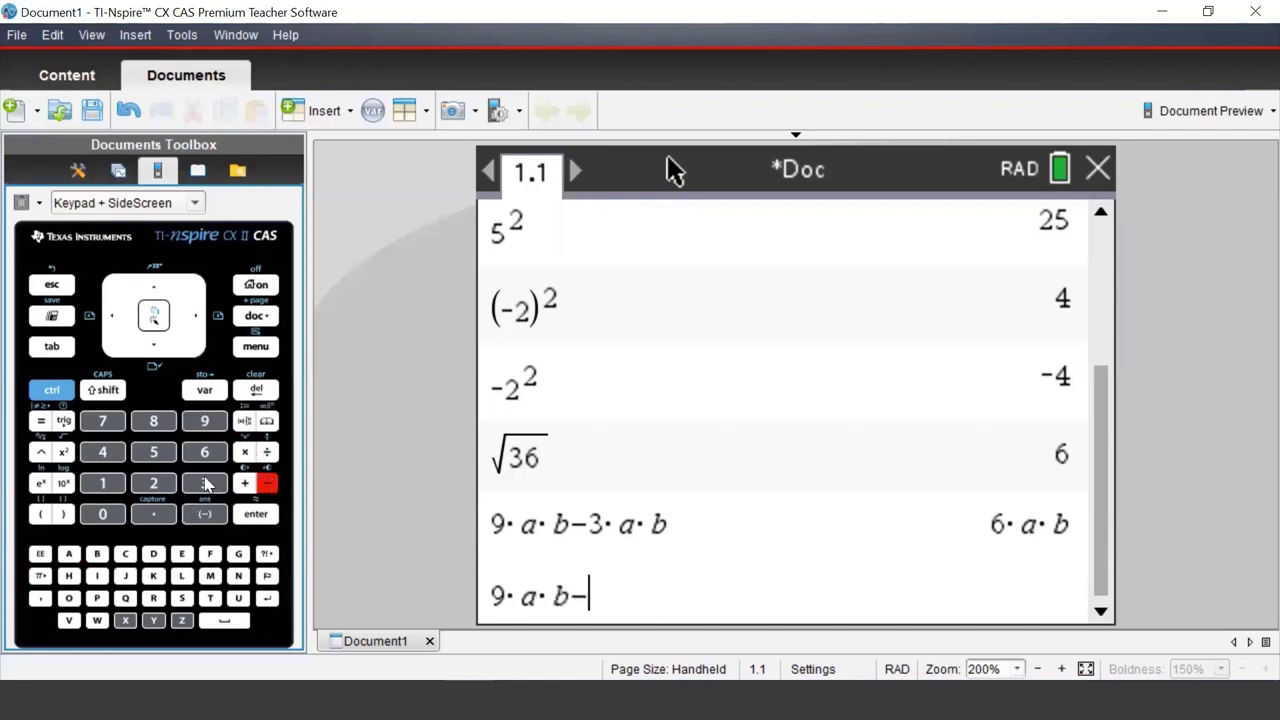
left_click(204, 483)
left_click(70, 555)
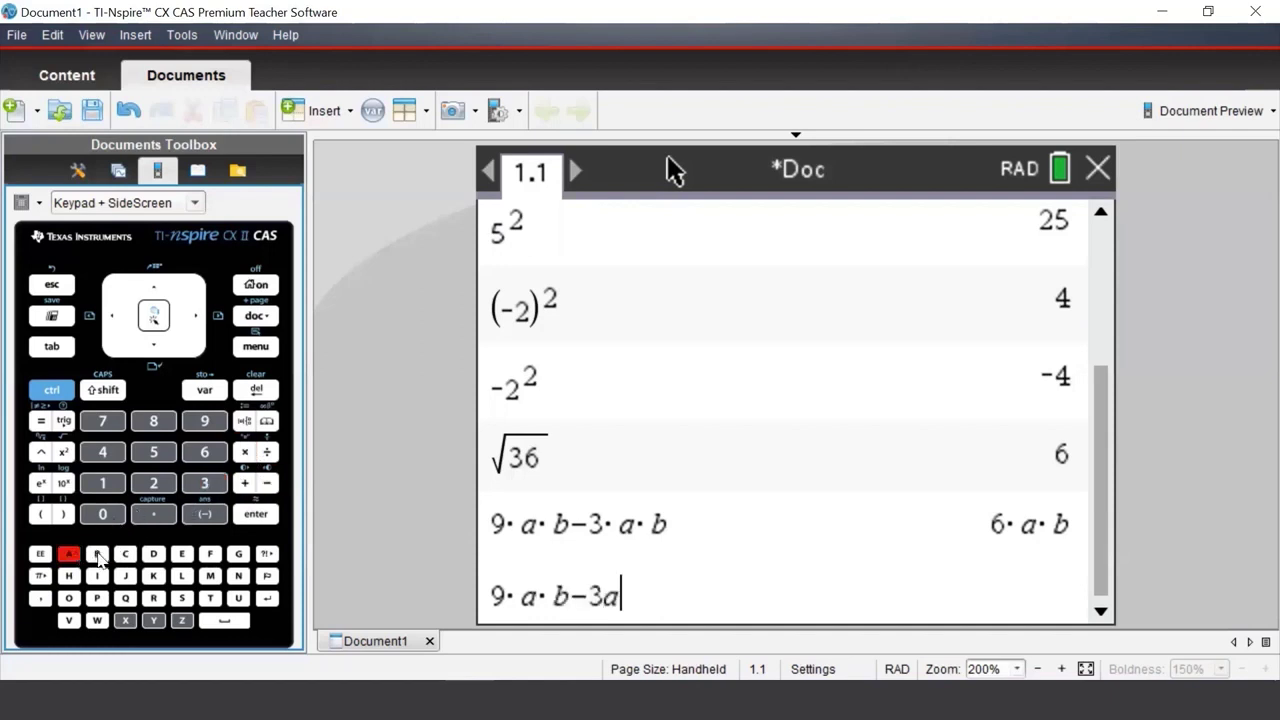
left_click(97, 555)
left_click(250, 514)
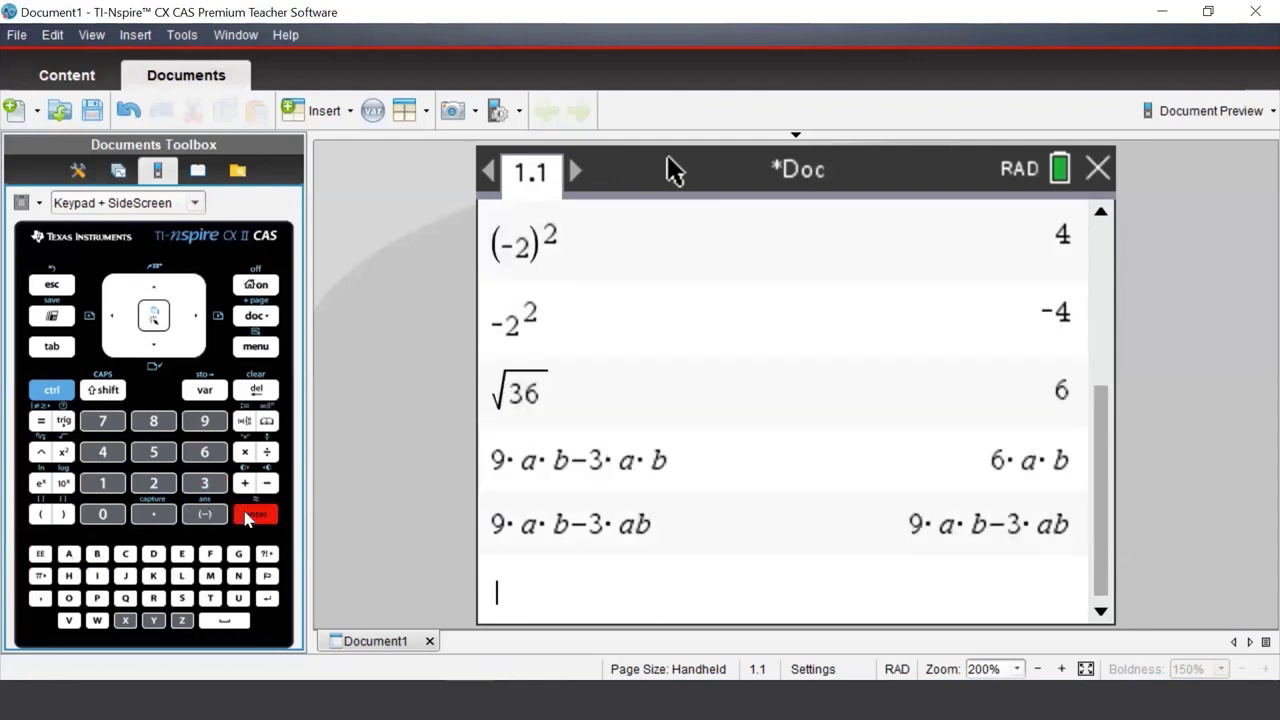